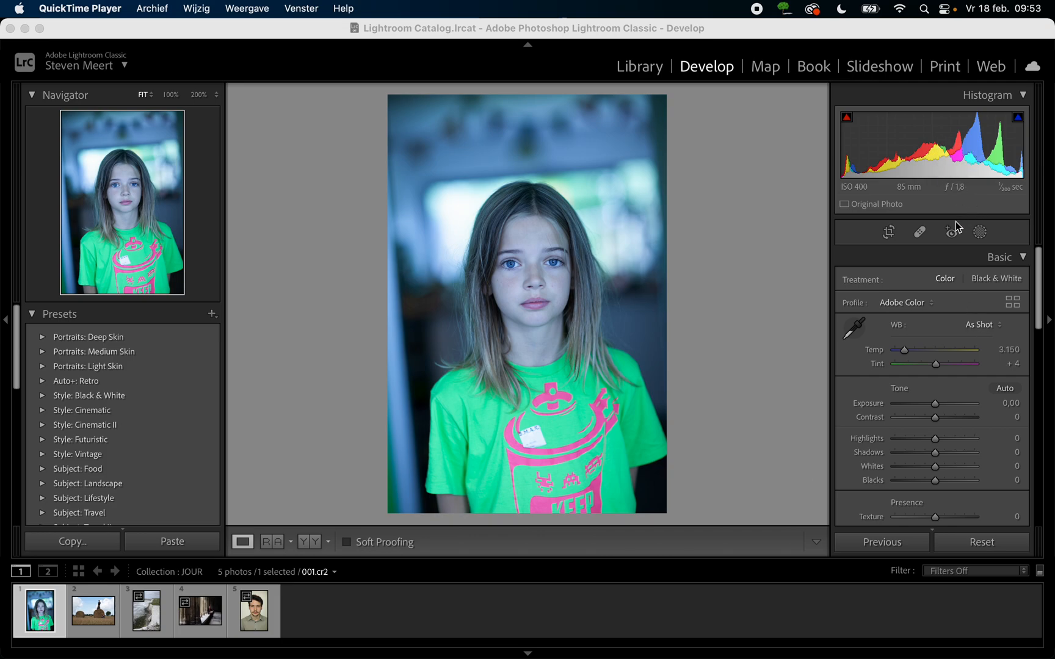
- Try an Exposure of +2,00 on the portrait and restore the slider to its default value
{"action": "left_click", "coordinate": [935, 406]}
{"action": "mouse_move", "coordinate": [935, 405]}
{"action": "left_mouse_down"}
{"action": "mouse_move", "coordinate": [912, 407]}
{"action": "mouse_move", "coordinate": [951, 408]}
{"action": "left_mouse_up"}
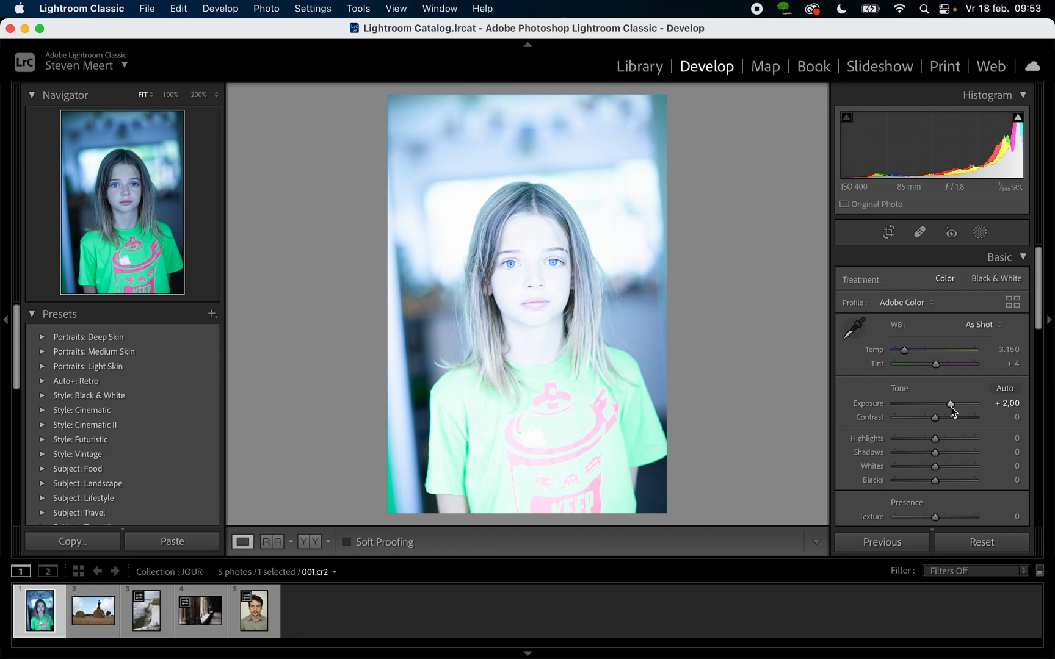
{"action": "double_click", "coordinate": [875, 401]}
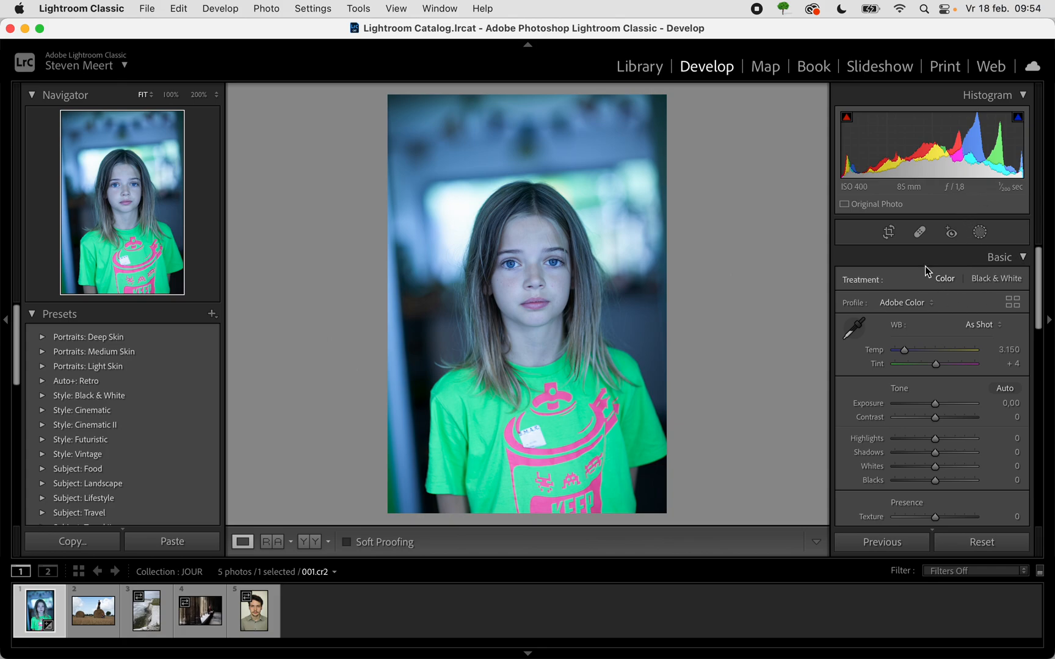
- Try a tighter crop of the portrait with the ratio locked and with it unlocked, and reset all edits
{"action": "left_click", "coordinate": [889, 232]}
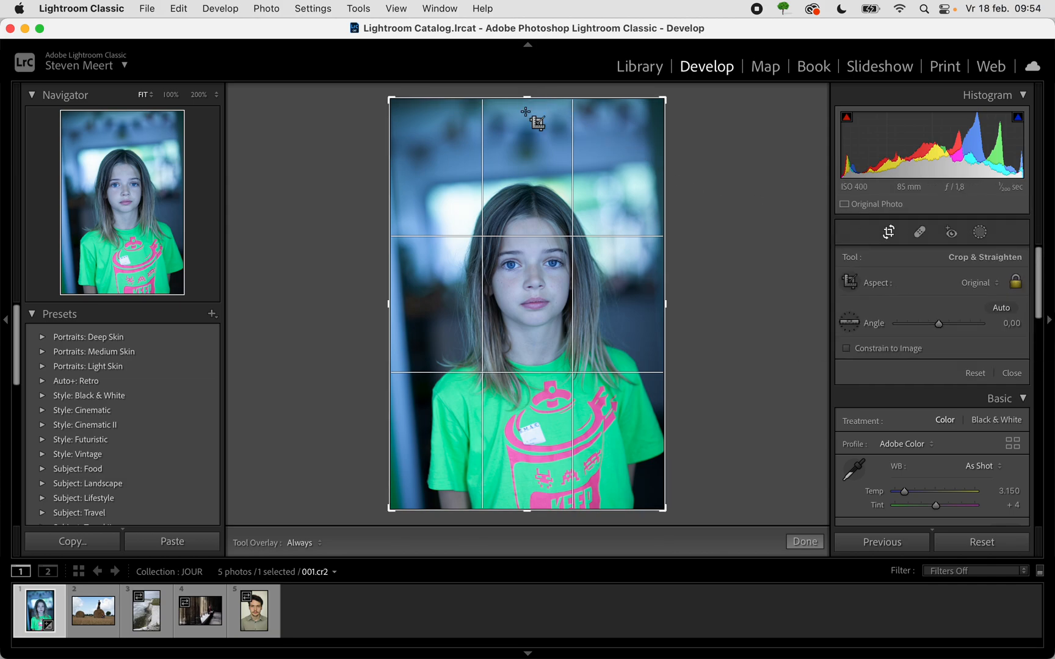
{"action": "left_click_drag", "start_coordinate": [529, 98], "coordinate": [544, 115]}
{"action": "mouse_move", "coordinate": [401, 116]}
{"action": "left_mouse_down"}
{"action": "mouse_move", "coordinate": [441, 172]}
{"action": "mouse_move", "coordinate": [436, 137]}
{"action": "mouse_move", "coordinate": [403, 109]}
{"action": "mouse_move", "coordinate": [426, 153]}
{"action": "mouse_move", "coordinate": [426, 125]}
{"action": "mouse_move", "coordinate": [391, 113]}
{"action": "mouse_move", "coordinate": [405, 107]}
{"action": "mouse_move", "coordinate": [414, 122]}
{"action": "mouse_move", "coordinate": [407, 108]}
{"action": "left_mouse_up"}
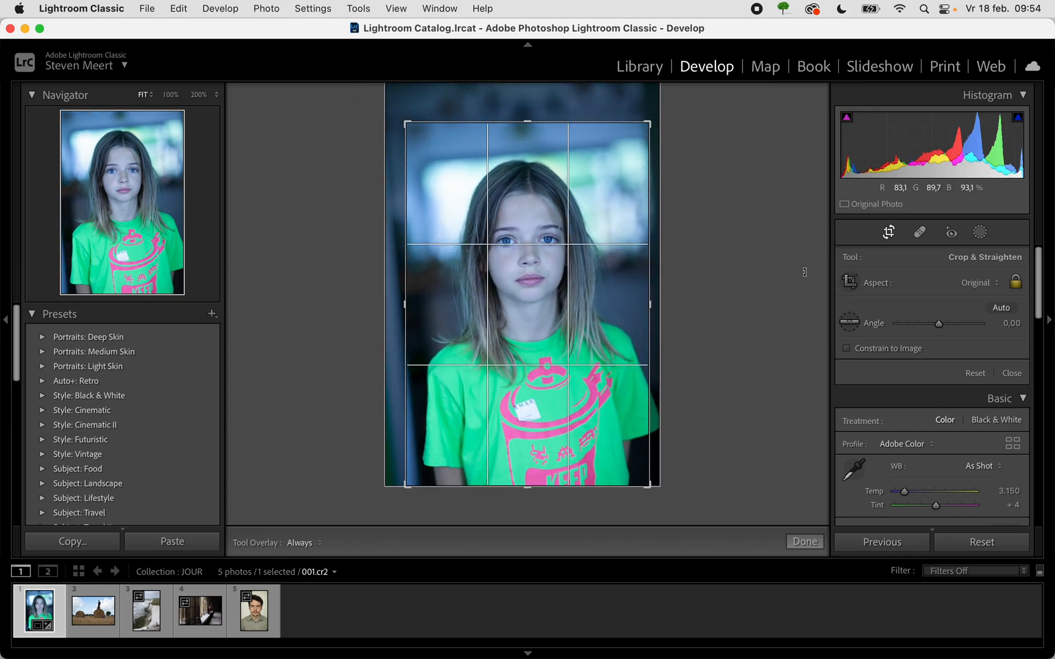
{"action": "left_click", "coordinate": [1016, 284]}
{"action": "left_click_drag", "start_coordinate": [531, 122], "coordinate": [533, 160]}
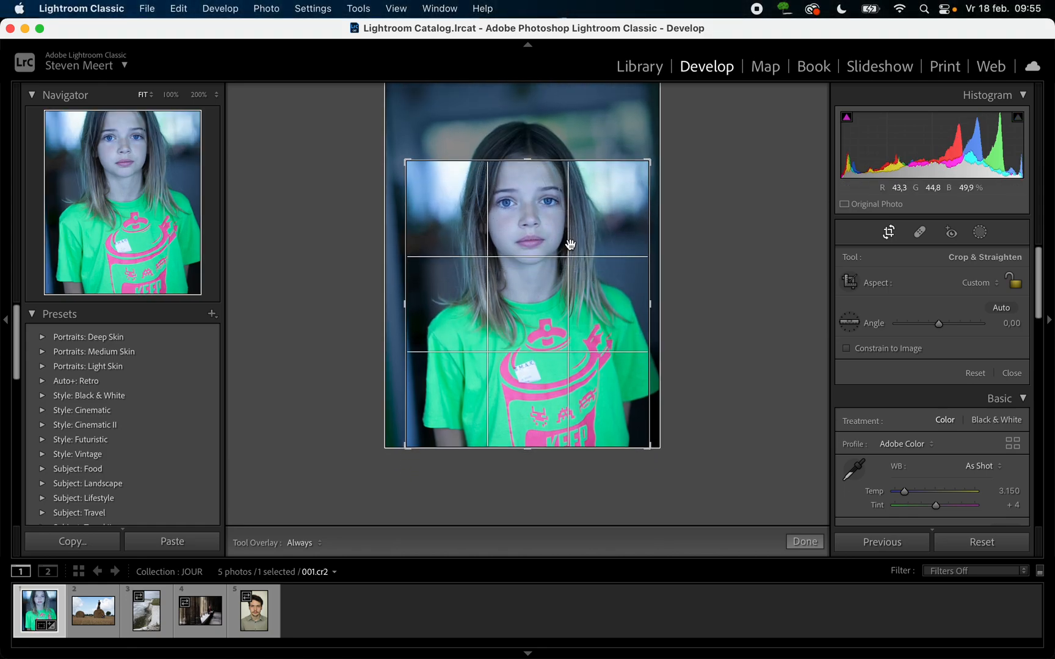
{"action": "left_click", "coordinate": [986, 546]}
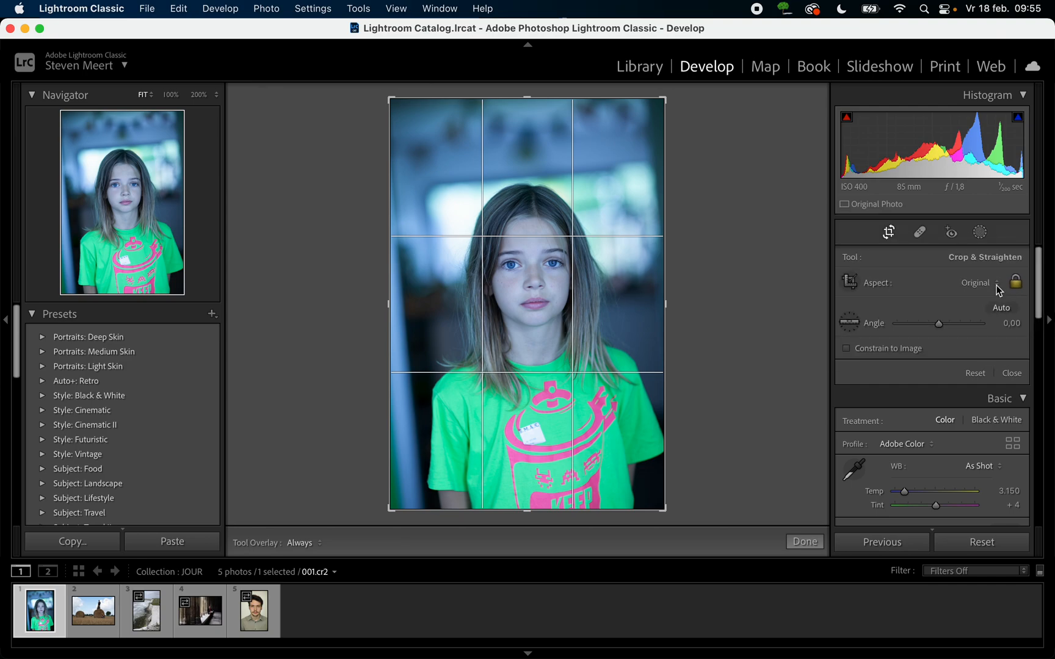
- Try the 1 x 1 and 16 x 9 crop ratios on the portrait and restore the Original aspect
{"action": "left_click", "coordinate": [995, 283]}
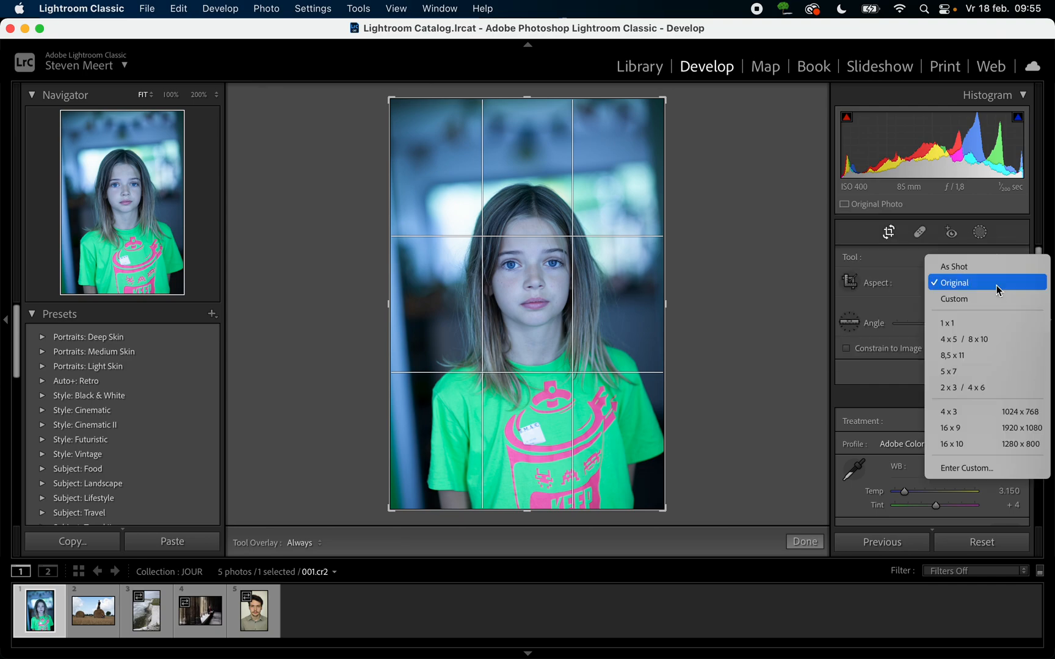
{"action": "left_click", "coordinate": [963, 330]}
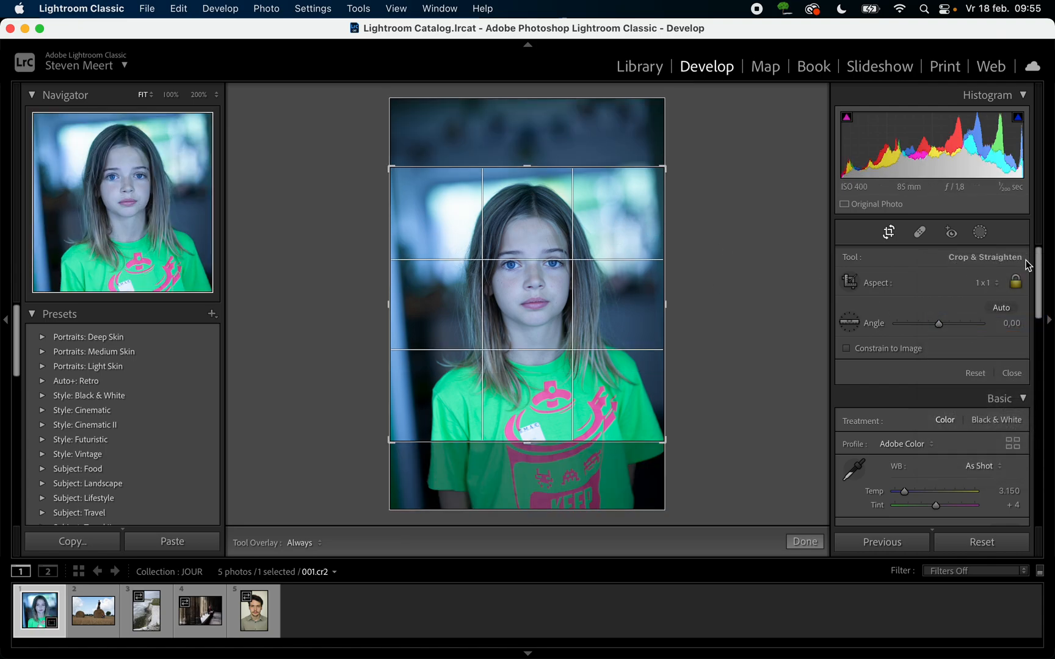
{"action": "left_click", "coordinate": [987, 285]}
{"action": "left_click", "coordinate": [963, 390]}
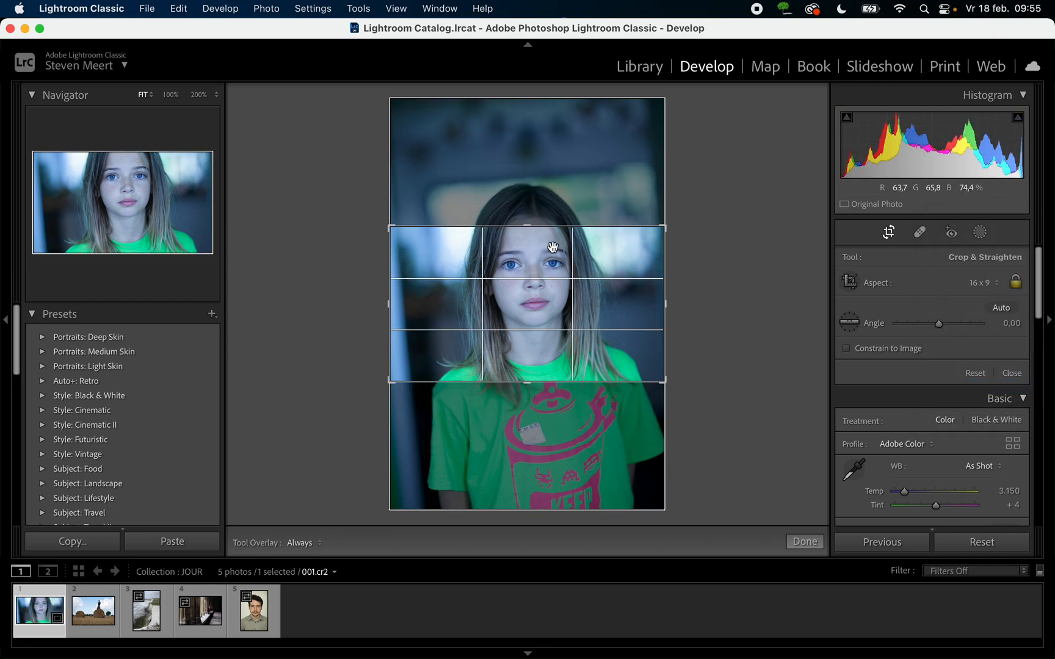
{"action": "mouse_move", "coordinate": [530, 273]}
{"action": "left_mouse_down"}
{"action": "mouse_move", "coordinate": [534, 301]}
{"action": "mouse_move", "coordinate": [535, 285]}
{"action": "left_mouse_up"}
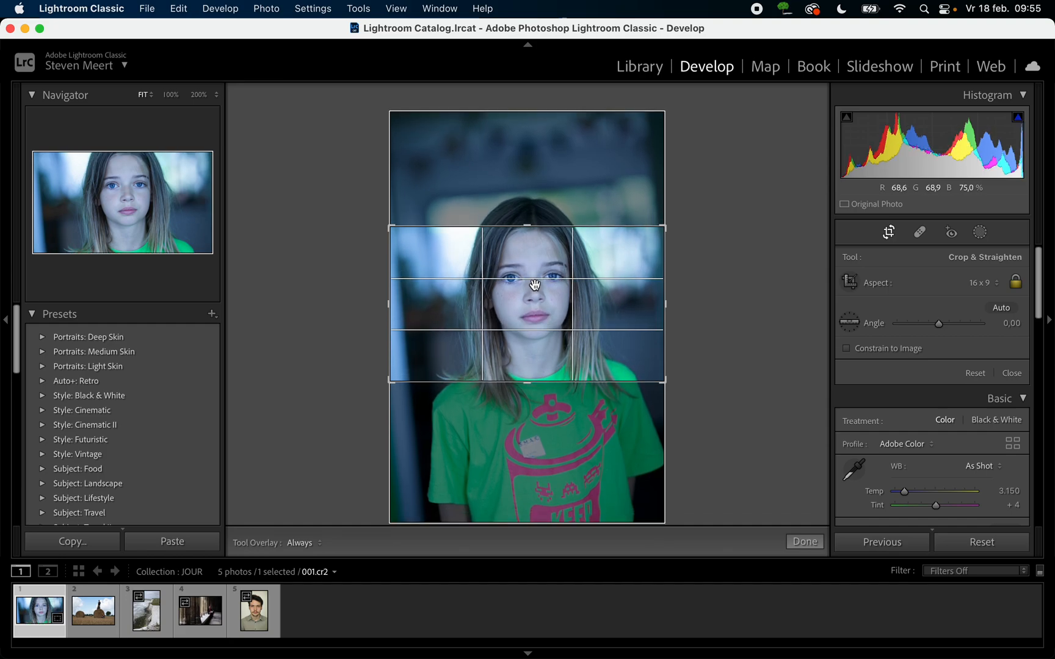
{"action": "left_click", "coordinate": [997, 285]}
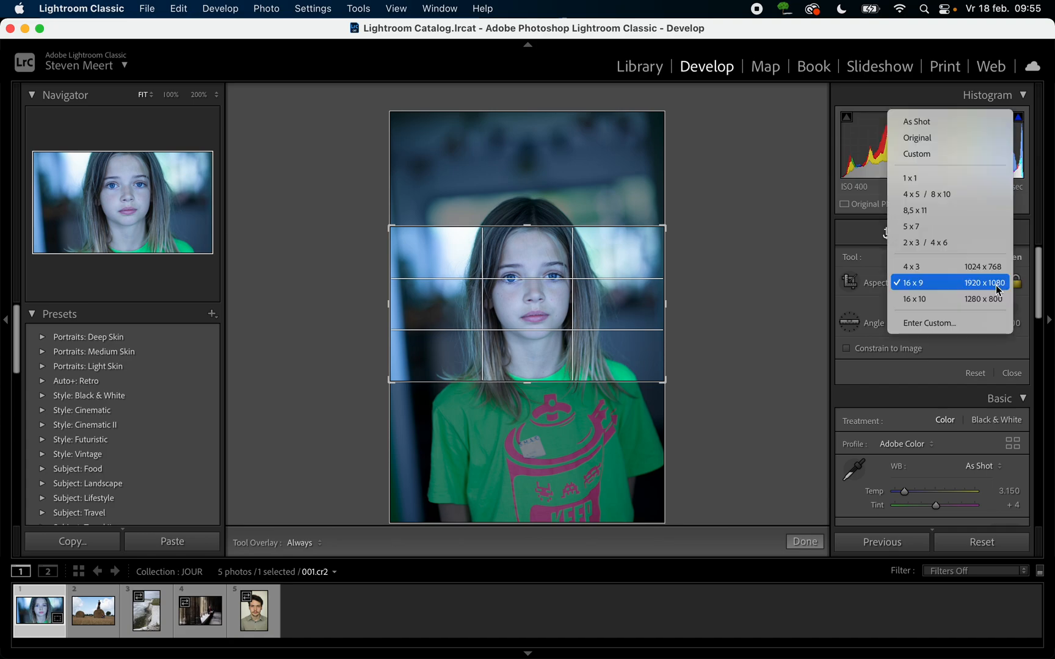
{"action": "left_click", "coordinate": [945, 147]}
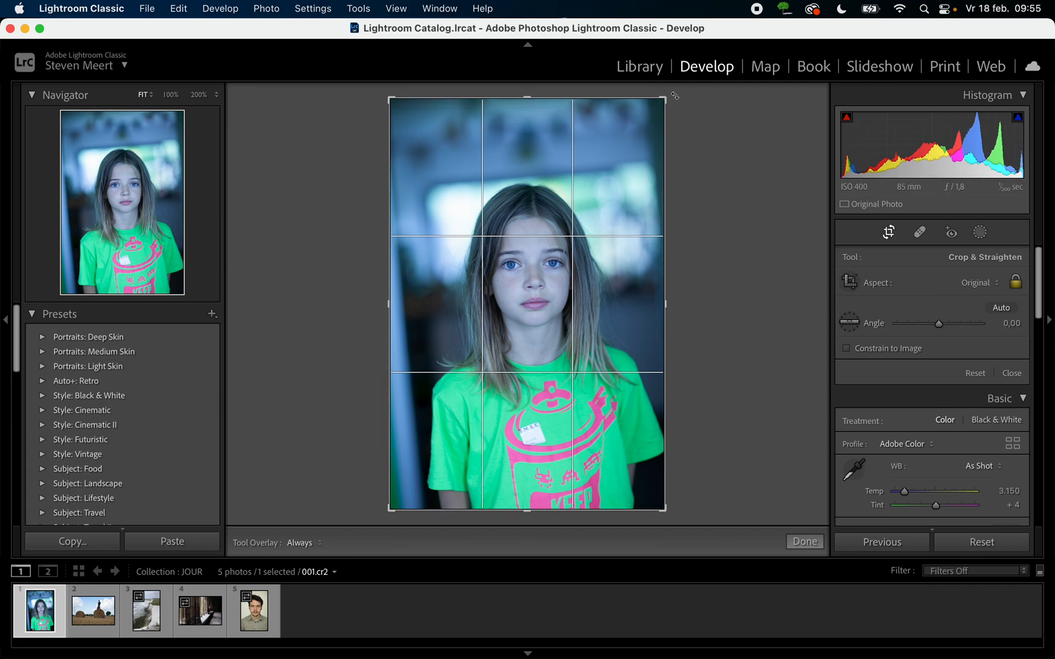
- Rotate the portrait by 4,69 degrees and apply a tighter crop centred on the girl at the Original aspect
{"action": "left_click_drag", "start_coordinate": [676, 92], "coordinate": [692, 108]}
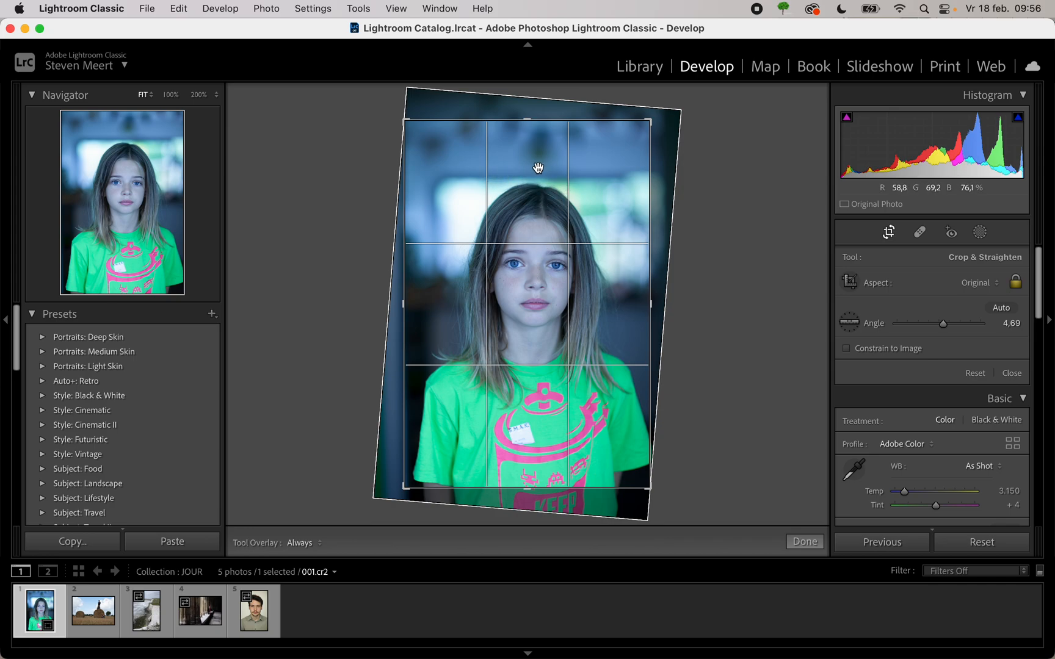
{"action": "left_click_drag", "start_coordinate": [526, 121], "coordinate": [528, 136]}
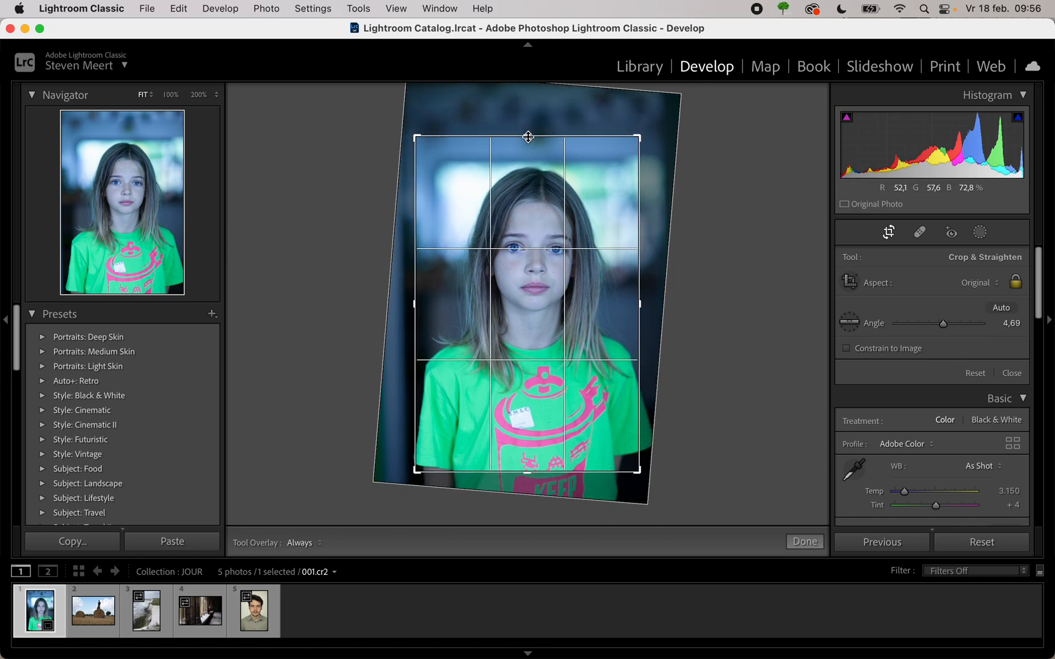
{"action": "left_click_drag", "start_coordinate": [528, 301], "coordinate": [520, 301]}
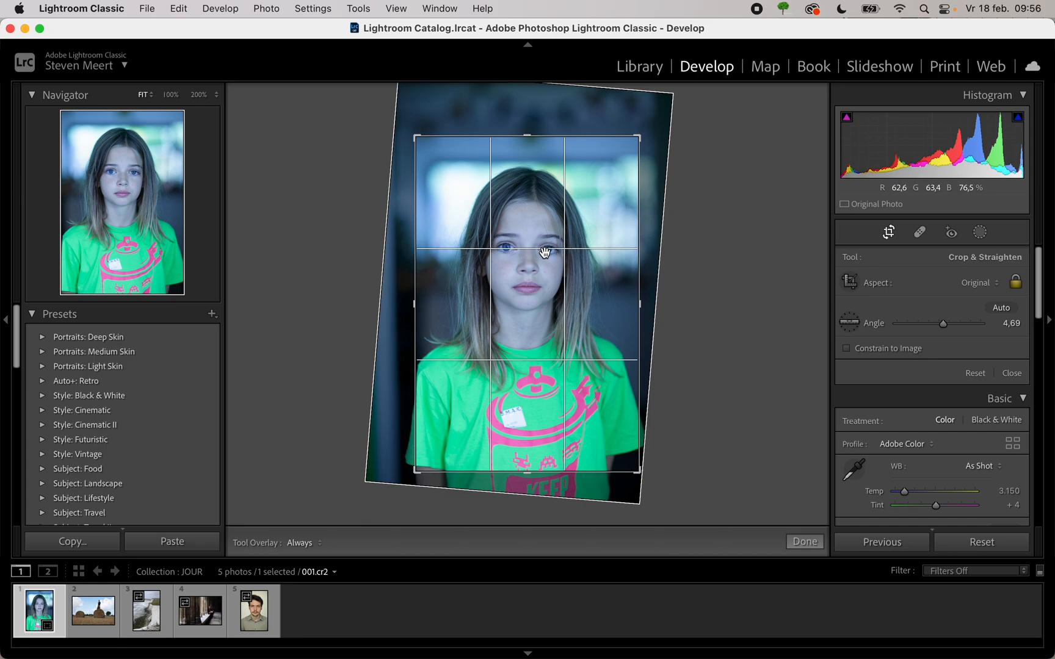
{"action": "left_click", "coordinate": [889, 233]}
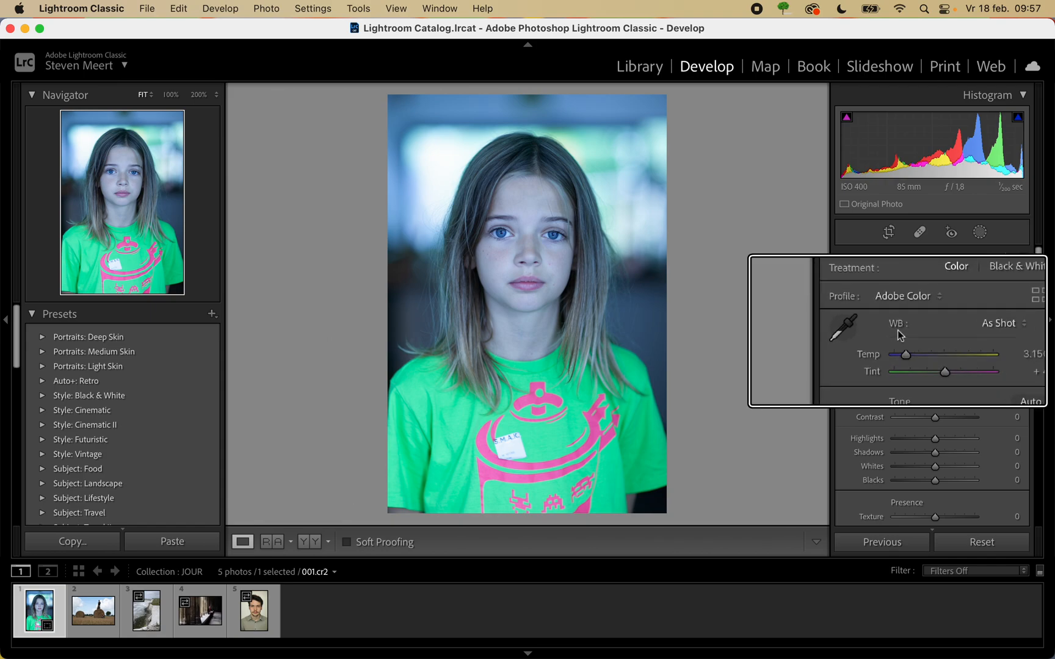
- Try the Cloudy white balance preset on the portrait and return it to As Shot
{"action": "left_click", "coordinate": [1001, 324]}
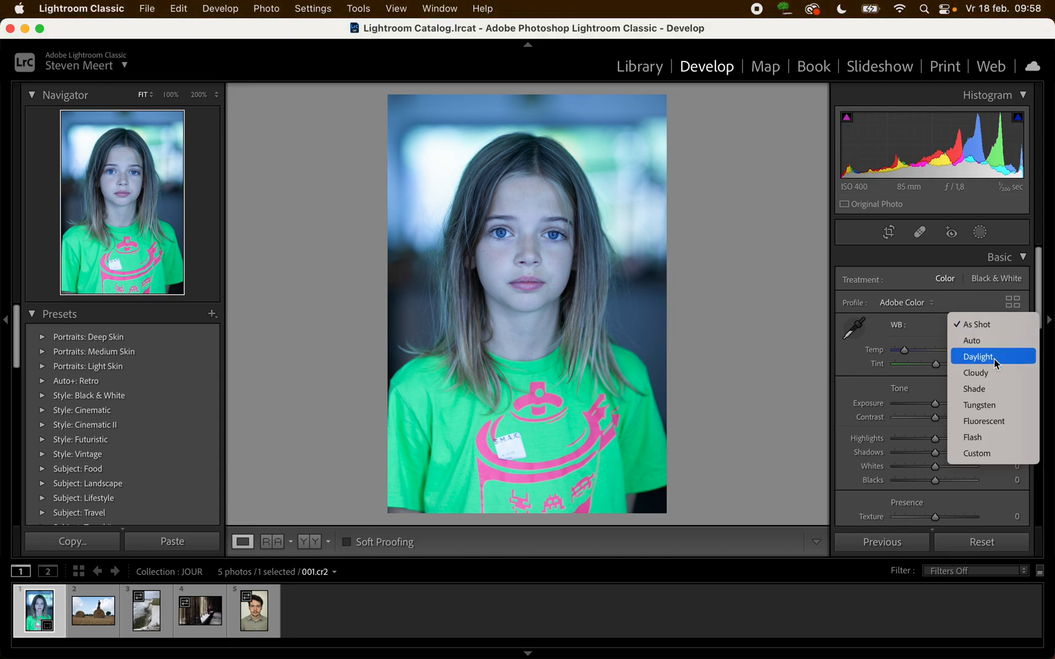
{"action": "left_click", "coordinate": [984, 375]}
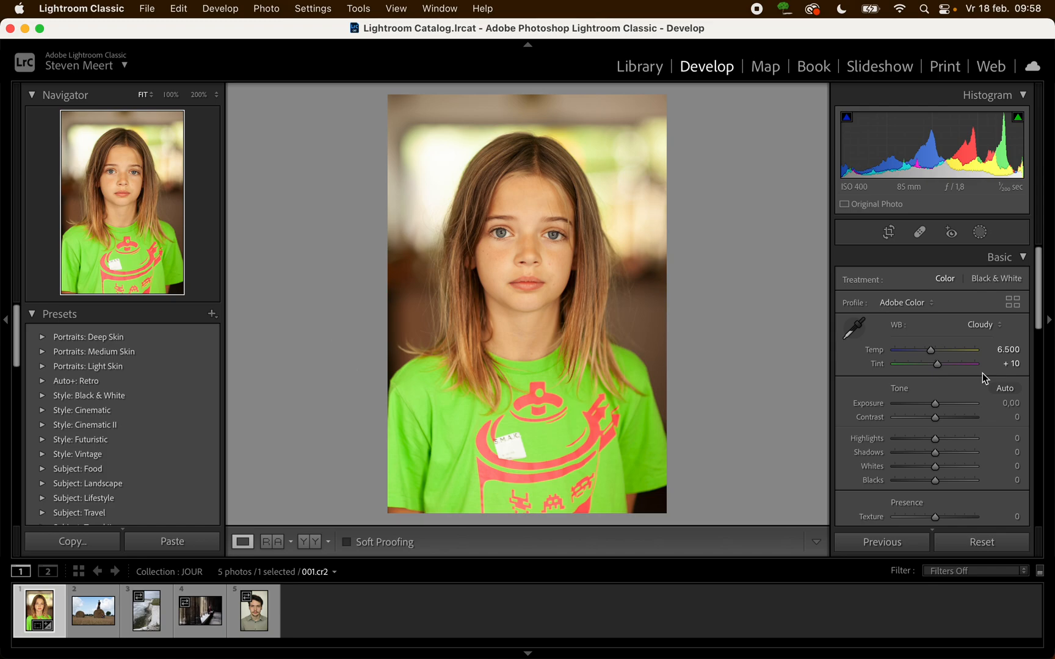
{"action": "left_click", "coordinate": [991, 327]}
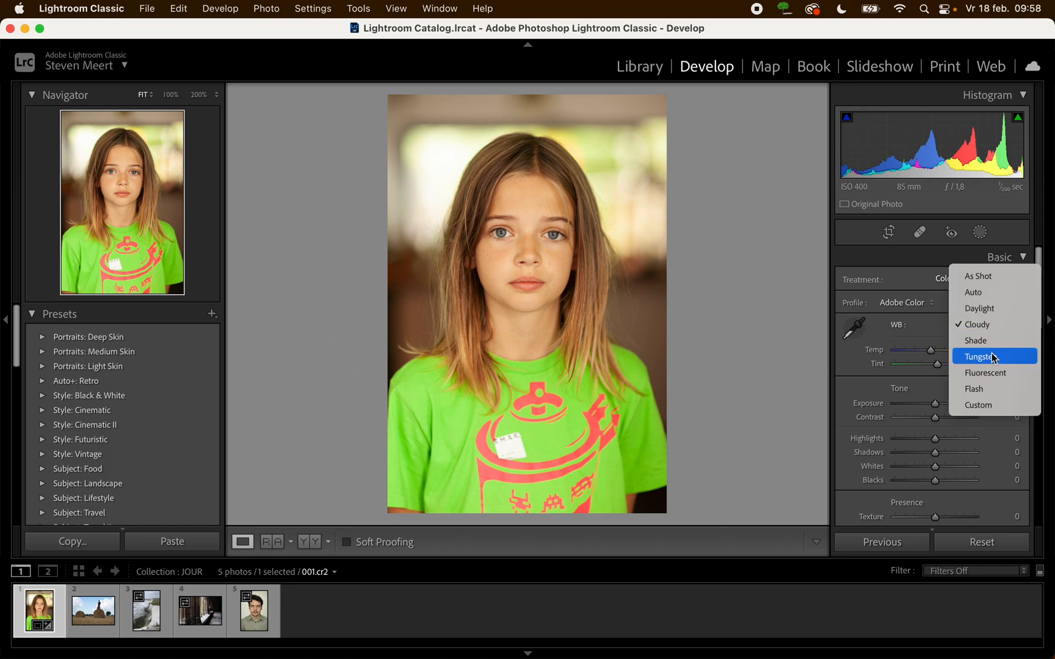
{"action": "left_click", "coordinate": [983, 276]}
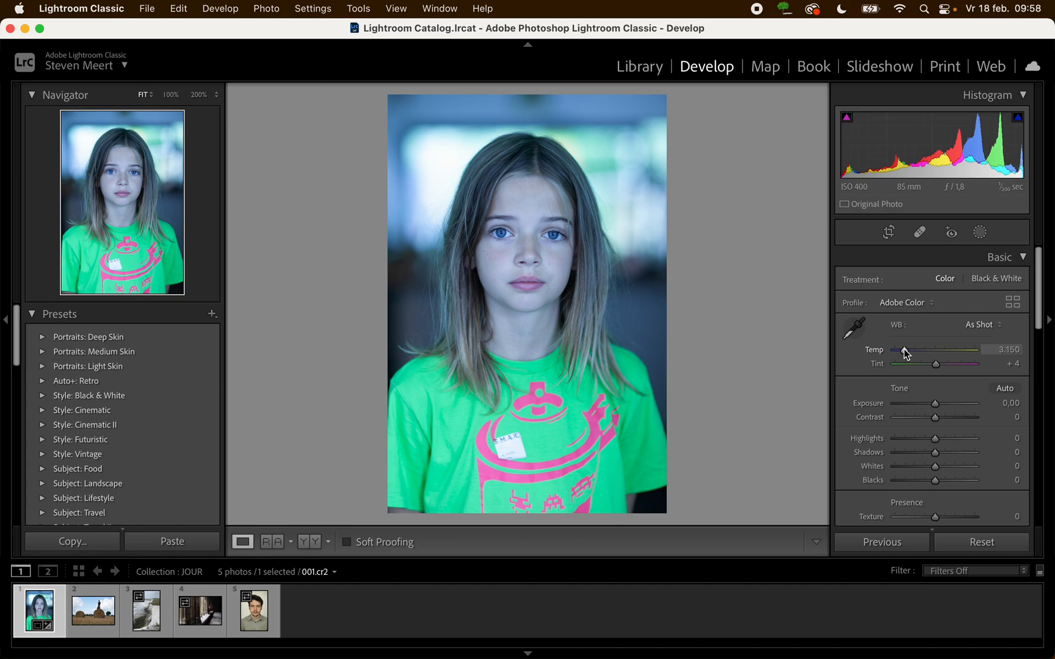
- Try Temp 5.329 with Tint +34 and a neutral sample from the shirt's white label, and reset all edits
{"action": "left_click_drag", "start_coordinate": [904, 353], "coordinate": [945, 365]}
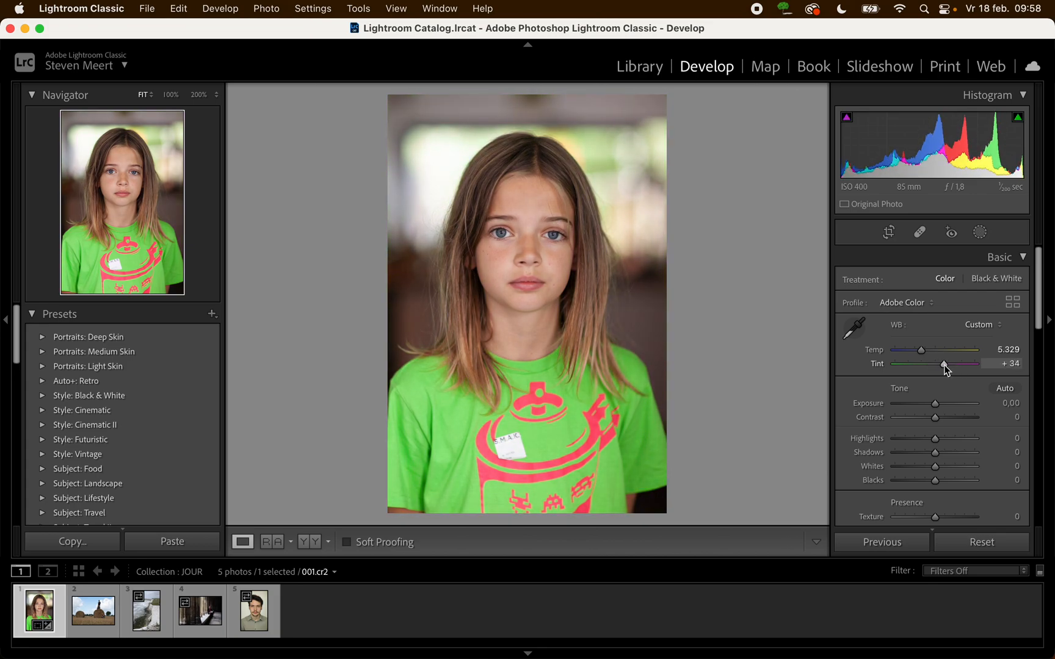
{"action": "left_click", "coordinate": [857, 330]}
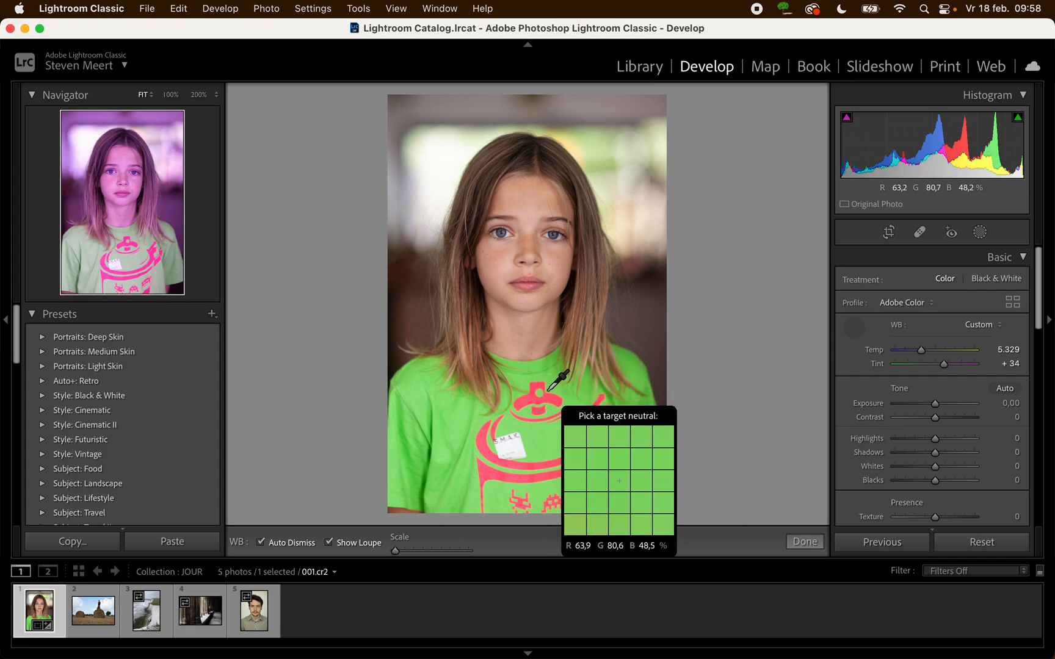
{"action": "left_click", "coordinate": [512, 446]}
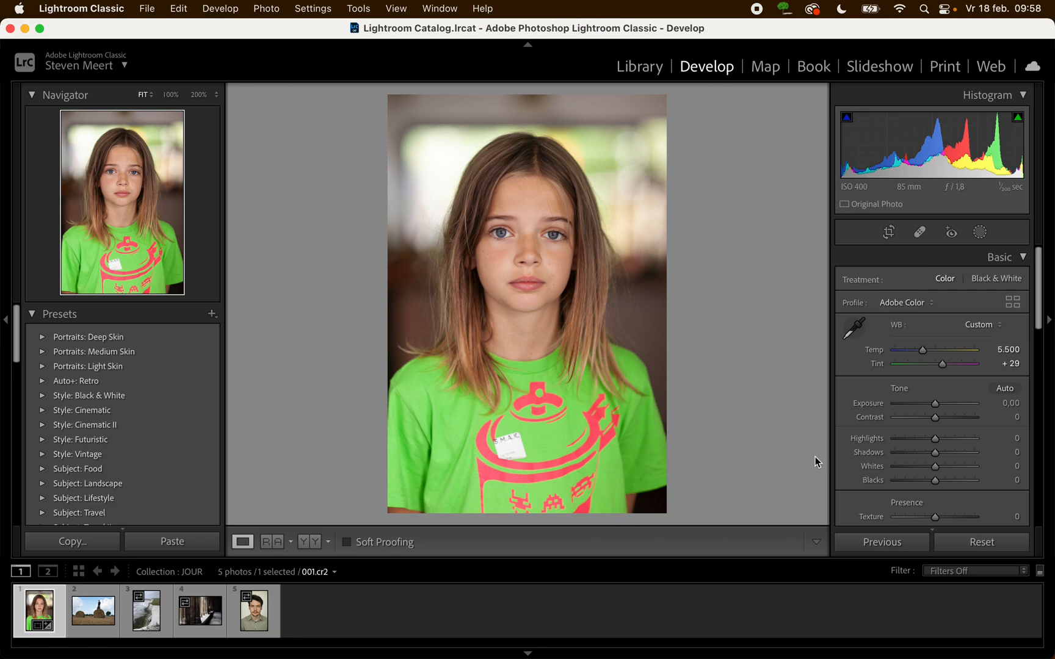
{"action": "left_click", "coordinate": [990, 547]}
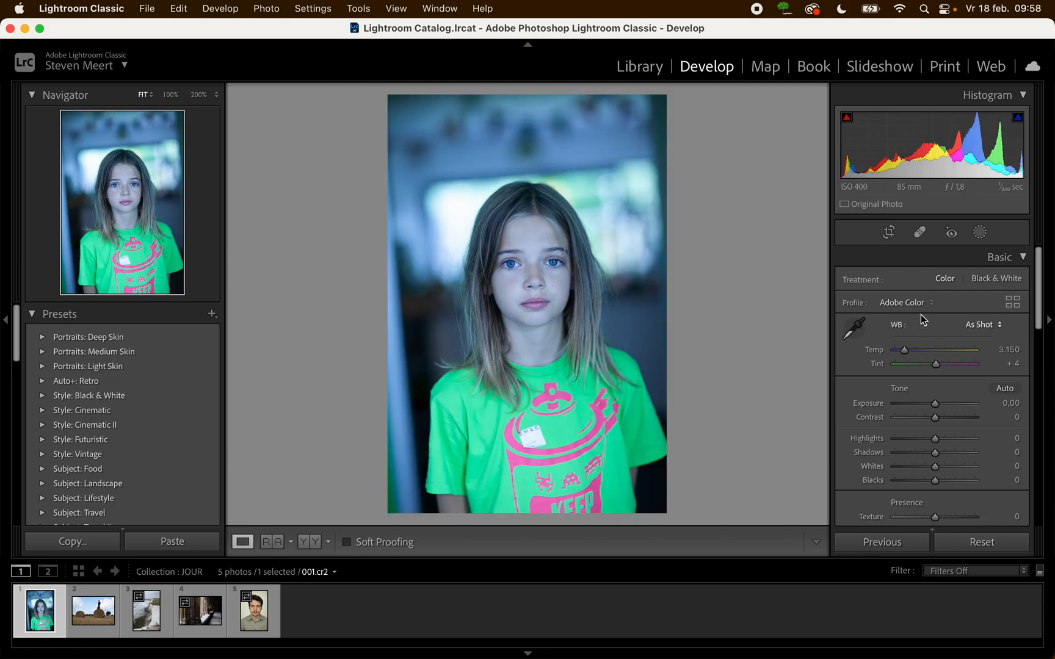
- Compare white balance samples taken from the shirt's white label and from its green fabric
{"action": "left_click", "coordinate": [855, 328]}
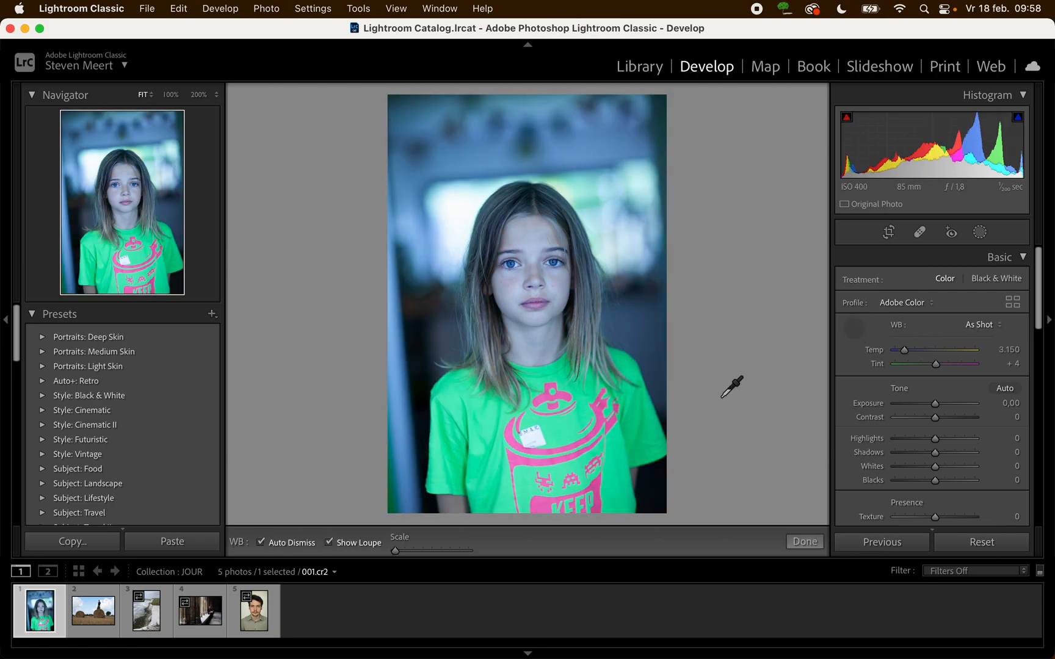
{"action": "left_click", "coordinate": [532, 435]}
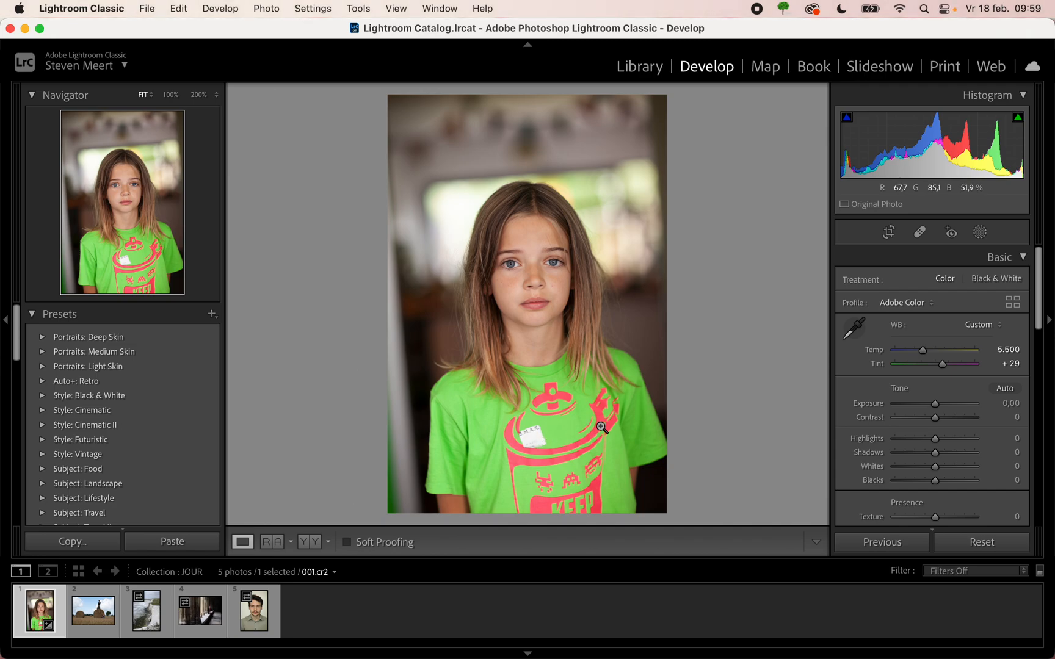
{"action": "left_click", "coordinate": [856, 327]}
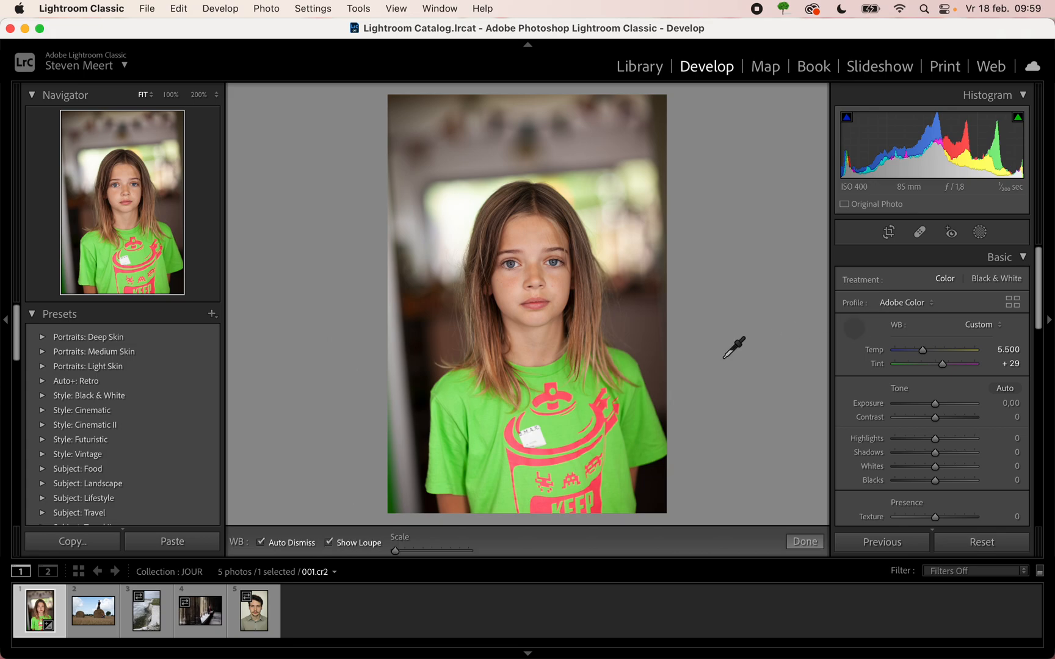
{"action": "left_click", "coordinate": [626, 367]}
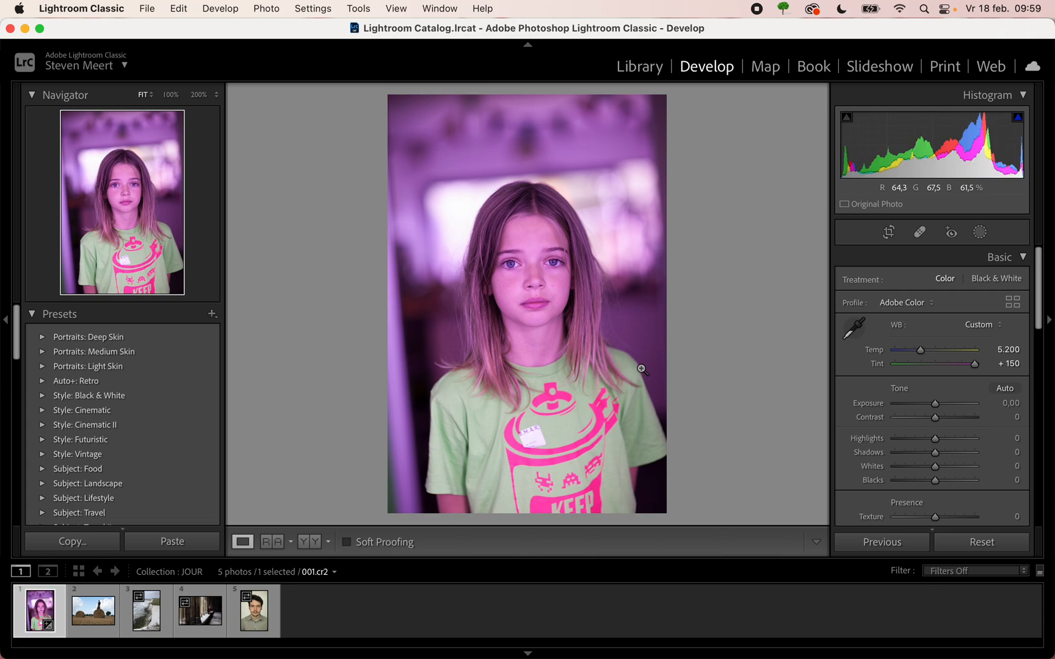
- Set the white balance by sampling the white label on the shirt as the neutral target
{"action": "left_click", "coordinate": [854, 328]}
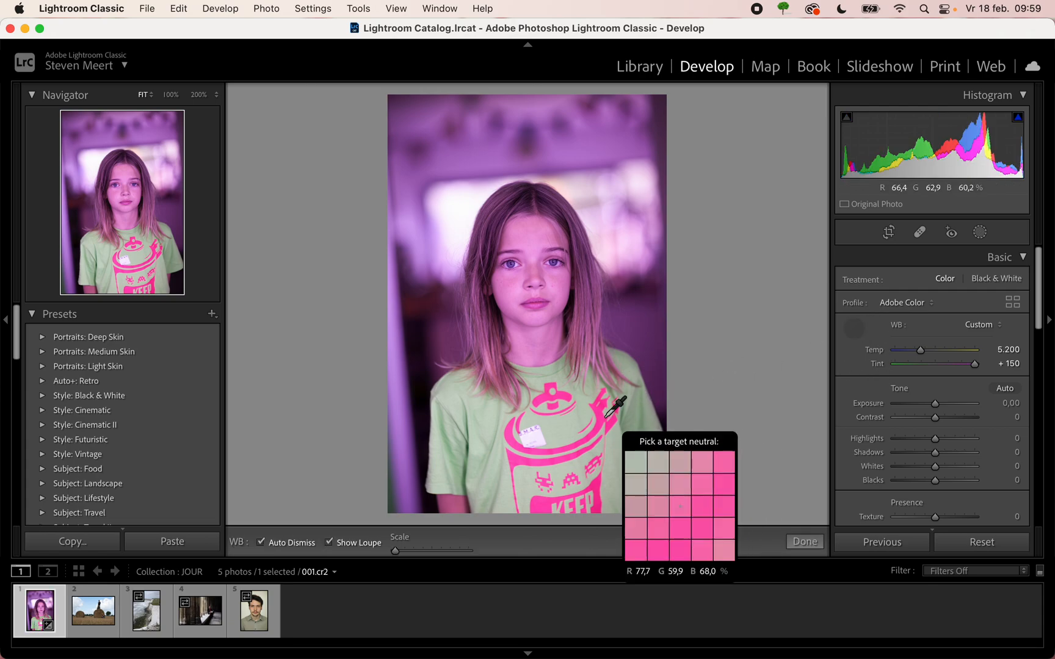
{"action": "left_click", "coordinate": [534, 435]}
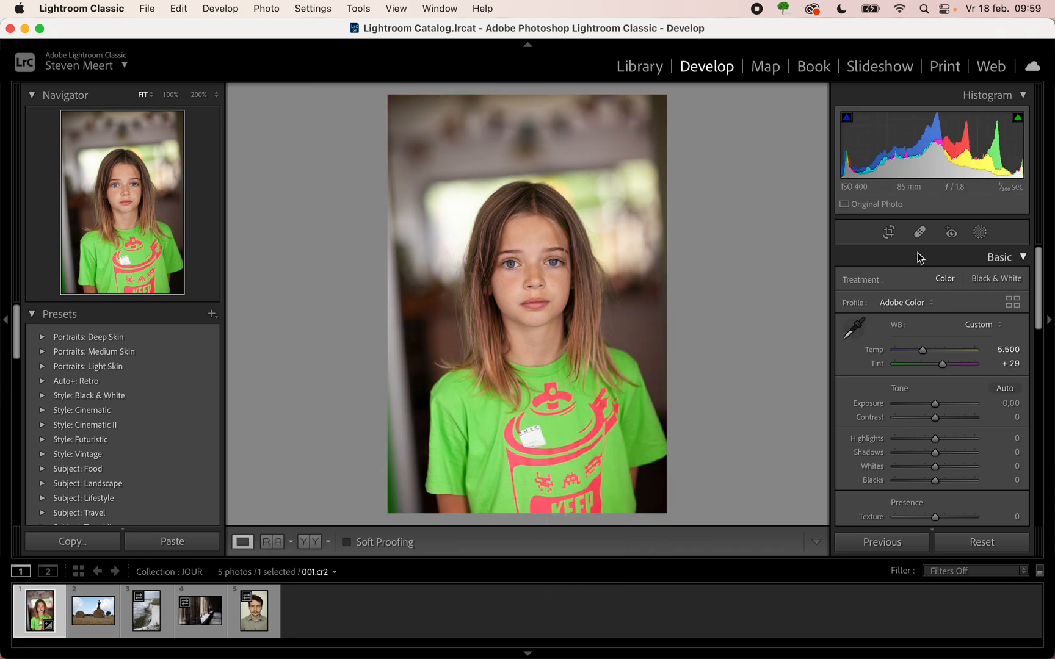
- Rotate the portrait by 3,93 degrees and apply a tighter crop centred on the girl at the Original aspect
{"action": "left_click", "coordinate": [889, 232]}
{"action": "left_click_drag", "start_coordinate": [686, 87], "coordinate": [701, 100]}
{"action": "left_click_drag", "start_coordinate": [528, 118], "coordinate": [527, 135]}
{"action": "left_click_drag", "start_coordinate": [526, 281], "coordinate": [519, 281]}
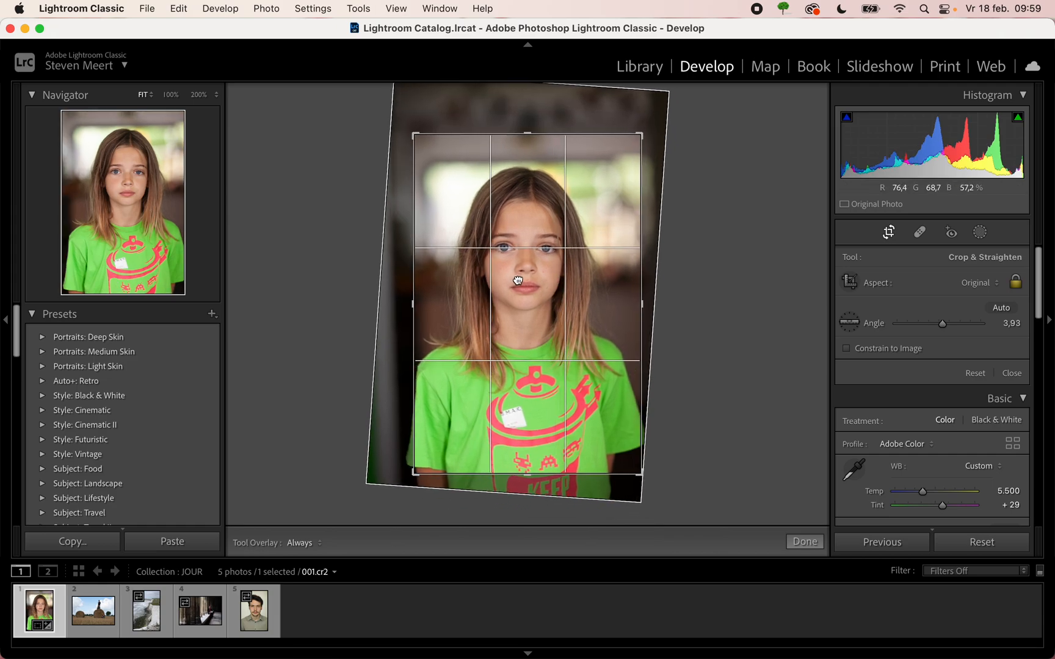
{"action": "left_click", "coordinate": [891, 231]}
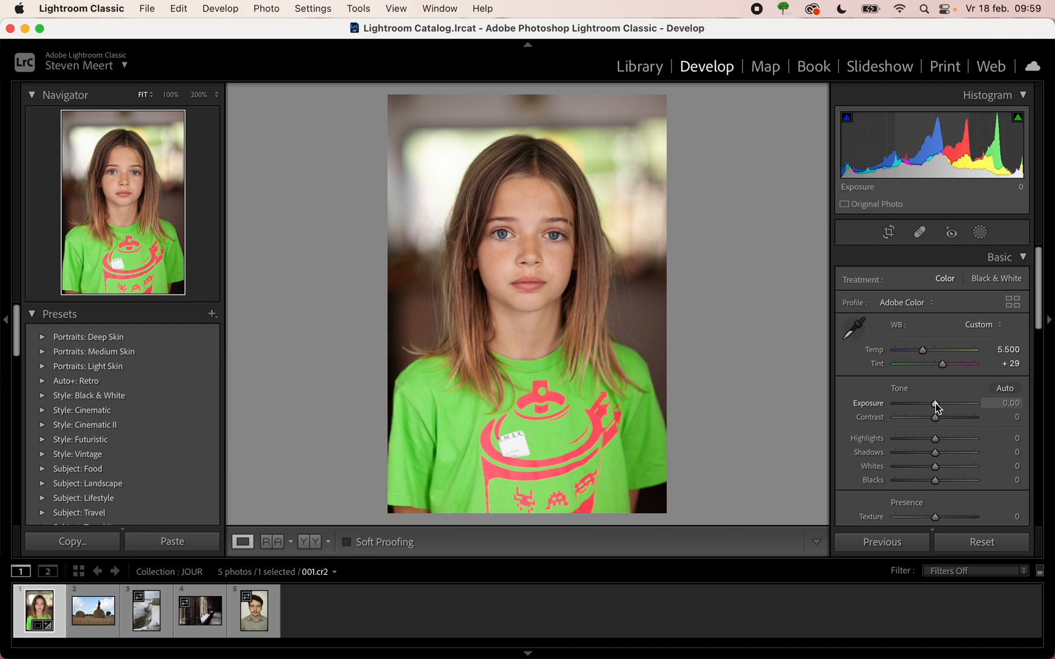
- Try an Exposure of +1,25 on the cropped portrait and restore the slider to its default value
{"action": "mouse_move", "coordinate": [935, 403]}
{"action": "left_mouse_down"}
{"action": "mouse_move", "coordinate": [909, 404]}
{"action": "mouse_move", "coordinate": [957, 411]}
{"action": "mouse_move", "coordinate": [945, 409]}
{"action": "left_mouse_up"}
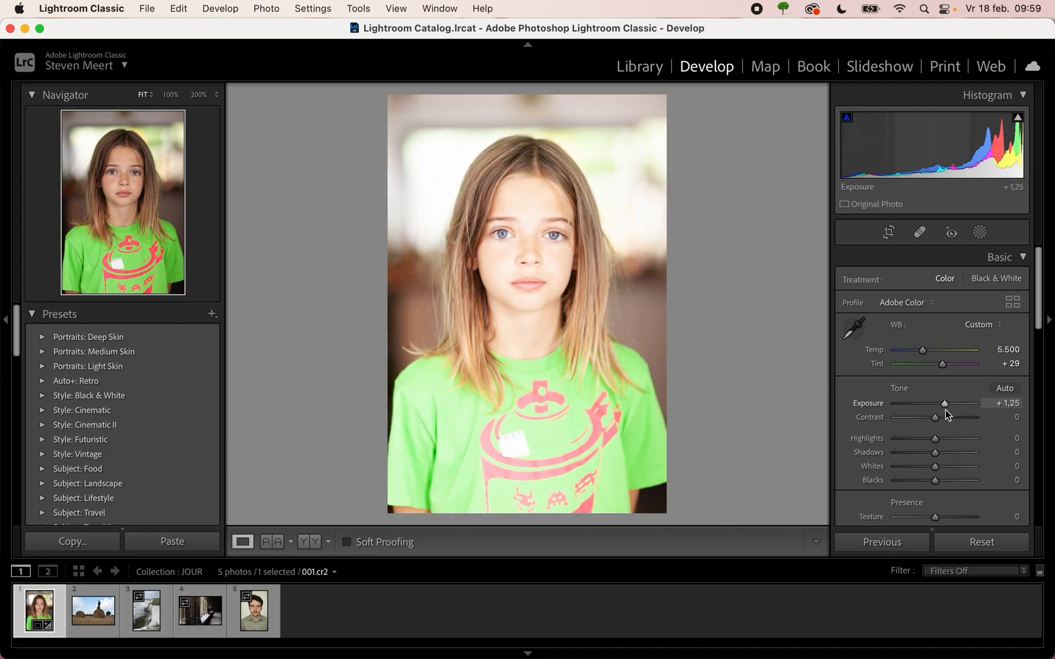
{"action": "double_click", "coordinate": [872, 408]}
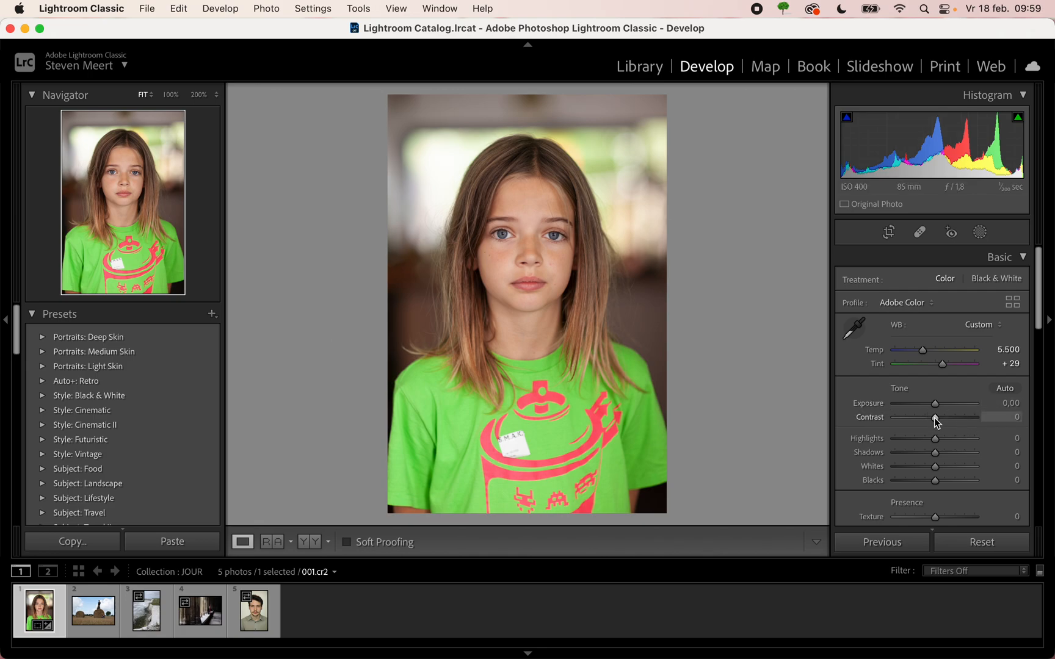
- Raise the portrait's Contrast to +100
{"action": "left_click_drag", "start_coordinate": [934, 418], "coordinate": [990, 430]}
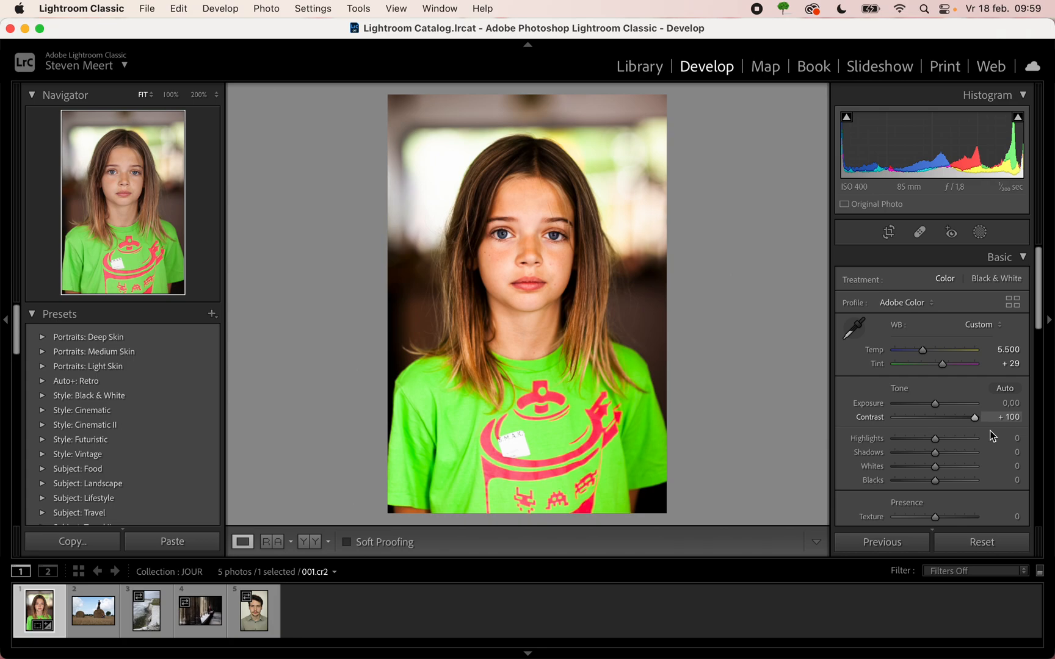
- Lower the portrait's Contrast to +10
{"action": "left_click_drag", "start_coordinate": [989, 430], "coordinate": [940, 429]}
{"action": "left_click_drag", "start_coordinate": [943, 434], "coordinate": [938, 429]}
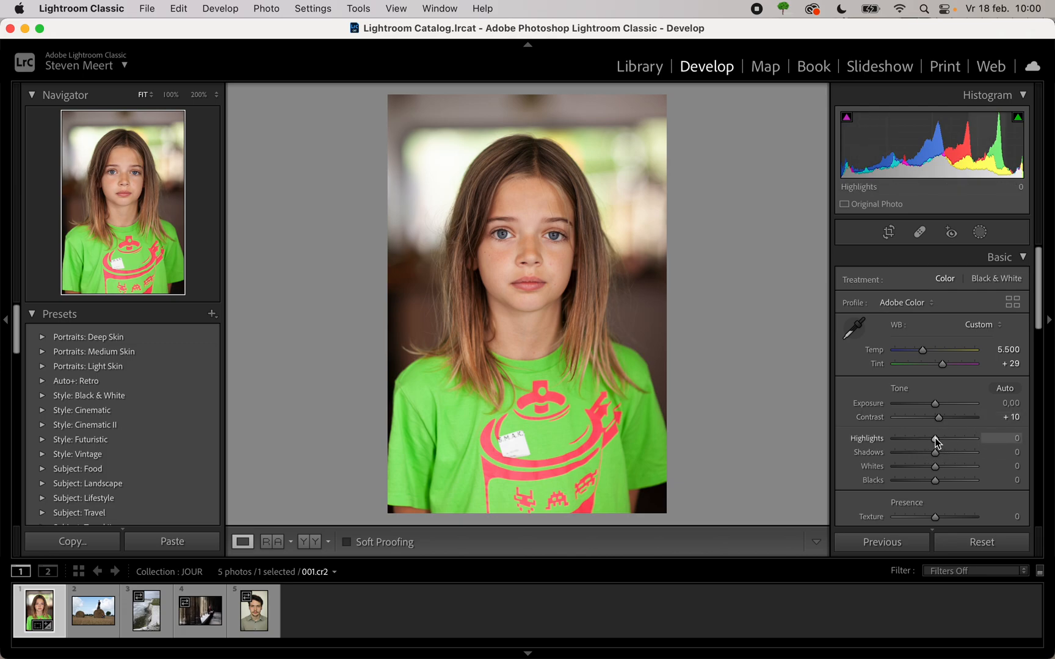
- Try out the Highlights and Shadows sliders and a Whites value of +100, restoring each slider to 0
{"action": "mouse_move", "coordinate": [936, 437]}
{"action": "left_mouse_down"}
{"action": "mouse_move", "coordinate": [896, 445]}
{"action": "mouse_move", "coordinate": [951, 447]}
{"action": "mouse_move", "coordinate": [895, 459]}
{"action": "mouse_move", "coordinate": [932, 458]}
{"action": "left_mouse_up"}
{"action": "double_click", "coordinate": [877, 441]}
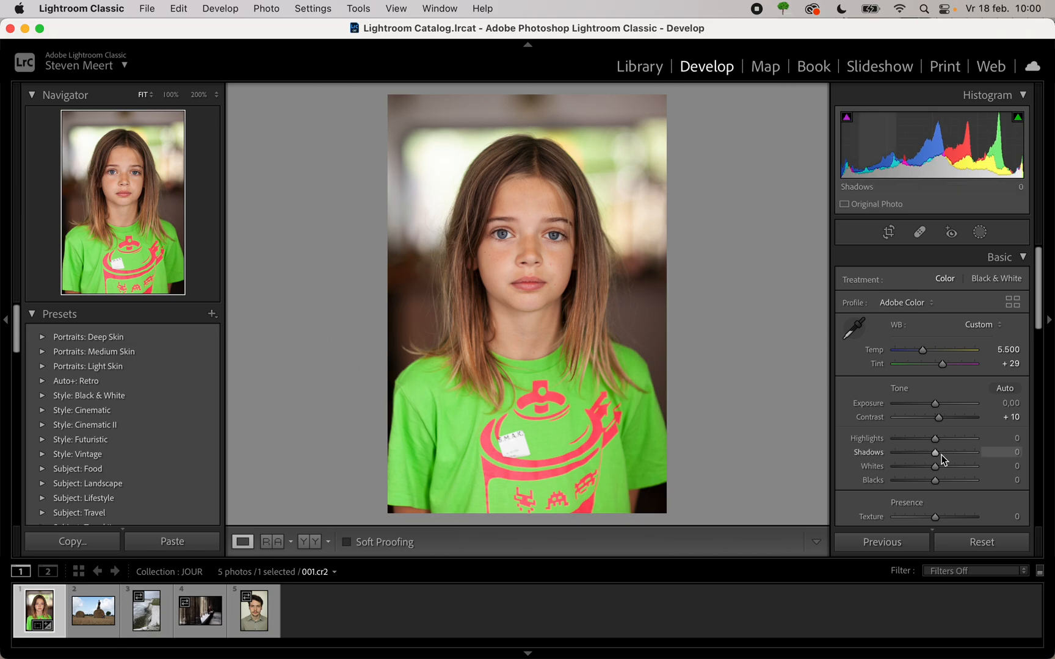
{"action": "mouse_move", "coordinate": [935, 452]}
{"action": "left_mouse_down"}
{"action": "mouse_move", "coordinate": [901, 456]}
{"action": "mouse_move", "coordinate": [965, 452]}
{"action": "mouse_move", "coordinate": [904, 457]}
{"action": "mouse_move", "coordinate": [947, 454]}
{"action": "left_mouse_up"}
{"action": "double_click", "coordinate": [874, 452]}
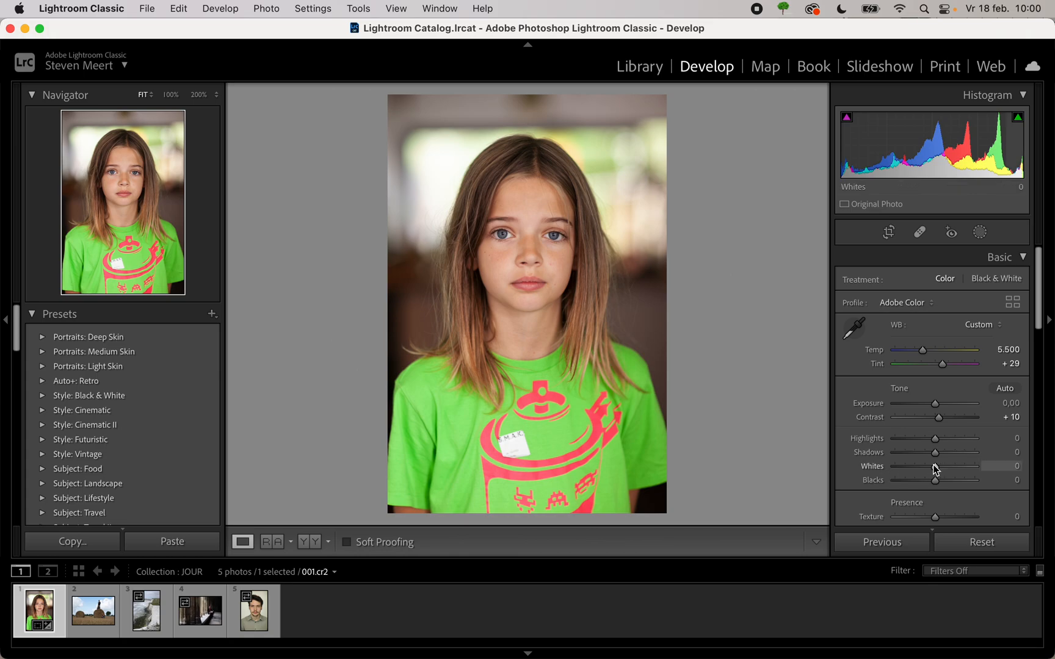
{"action": "left_click_drag", "start_coordinate": [937, 471], "coordinate": [981, 473]}
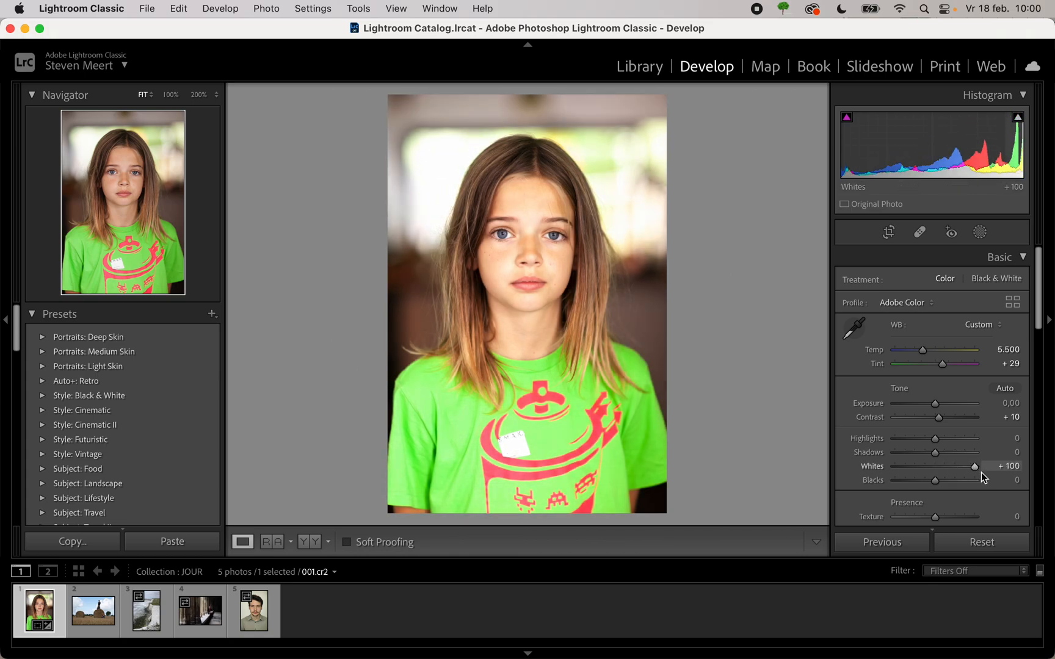
{"action": "double_click", "coordinate": [873, 466]}
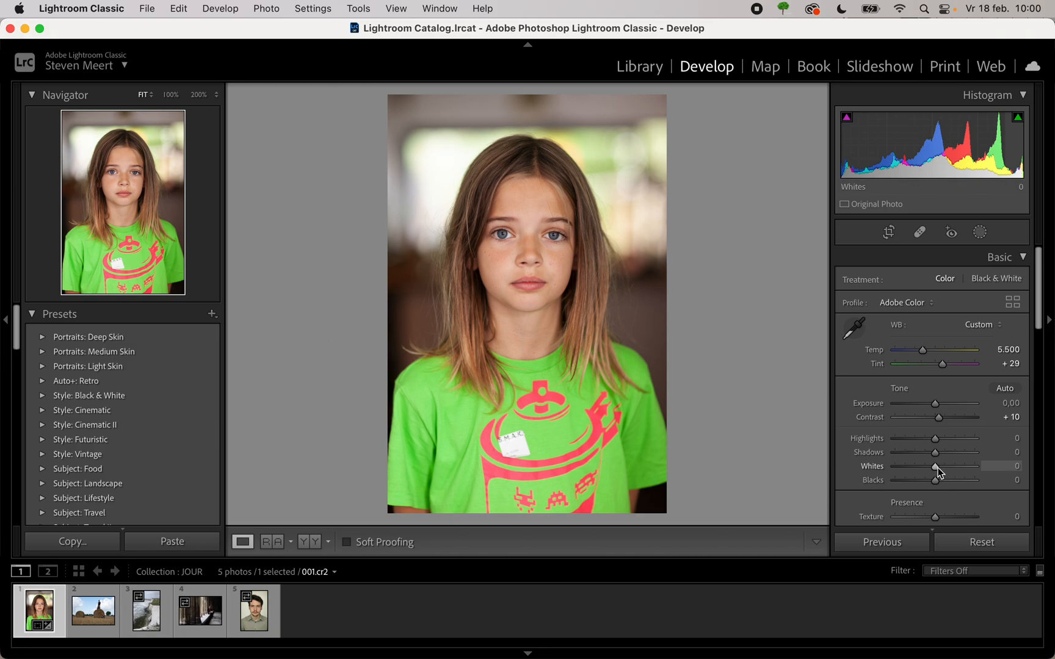
- Raise the portrait's Shadows to +16 and its Whites to +7, leaving Blacks at 0
{"action": "mouse_move", "coordinate": [935, 467]}
{"action": "left_mouse_down"}
{"action": "mouse_move", "coordinate": [916, 470]}
{"action": "mouse_move", "coordinate": [943, 470]}
{"action": "mouse_move", "coordinate": [907, 473]}
{"action": "mouse_move", "coordinate": [954, 472]}
{"action": "mouse_move", "coordinate": [908, 473]}
{"action": "mouse_move", "coordinate": [948, 477]}
{"action": "mouse_move", "coordinate": [924, 477]}
{"action": "mouse_move", "coordinate": [934, 472]}
{"action": "left_mouse_up"}
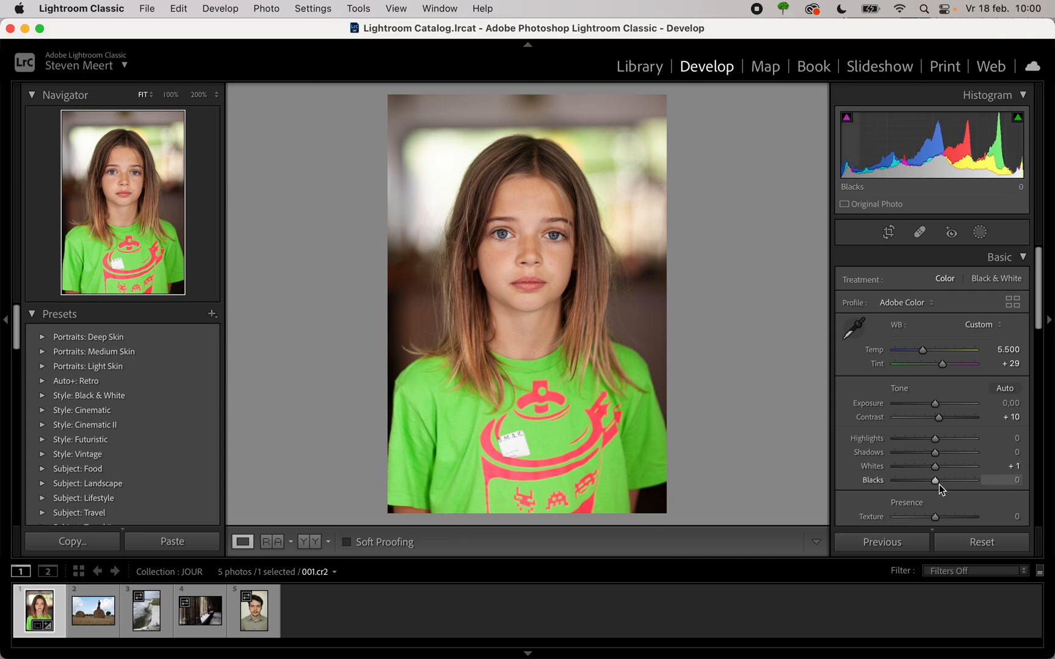
{"action": "mouse_move", "coordinate": [935, 480]}
{"action": "left_mouse_down"}
{"action": "mouse_move", "coordinate": [900, 486]}
{"action": "mouse_move", "coordinate": [964, 479]}
{"action": "mouse_move", "coordinate": [917, 487]}
{"action": "mouse_move", "coordinate": [933, 483]}
{"action": "left_mouse_up"}
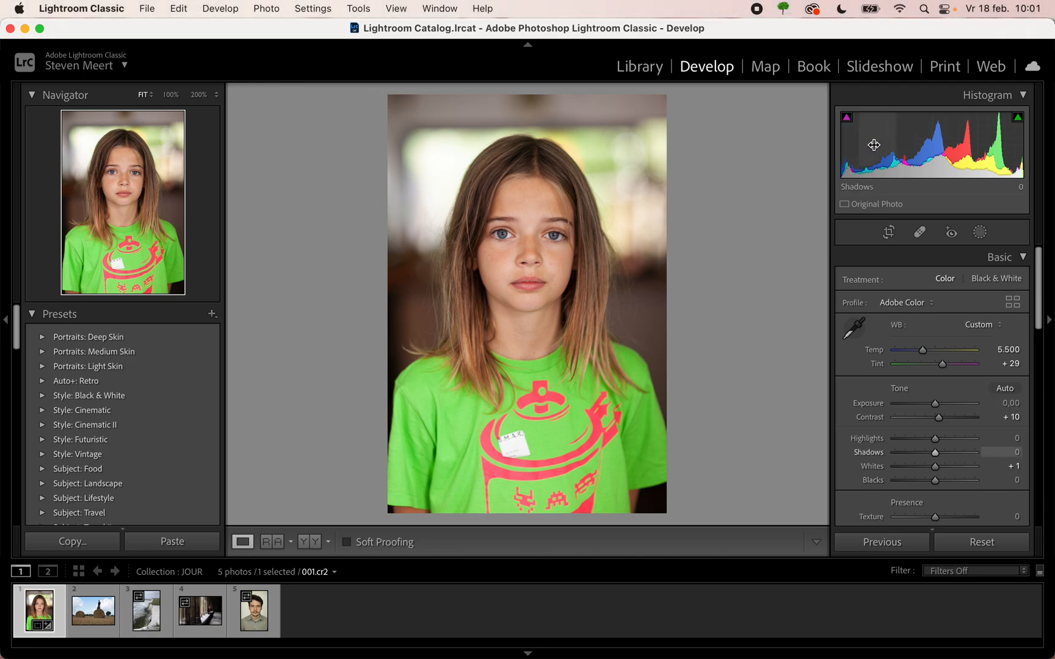
{"action": "left_click_drag", "start_coordinate": [874, 144], "coordinate": [891, 144]}
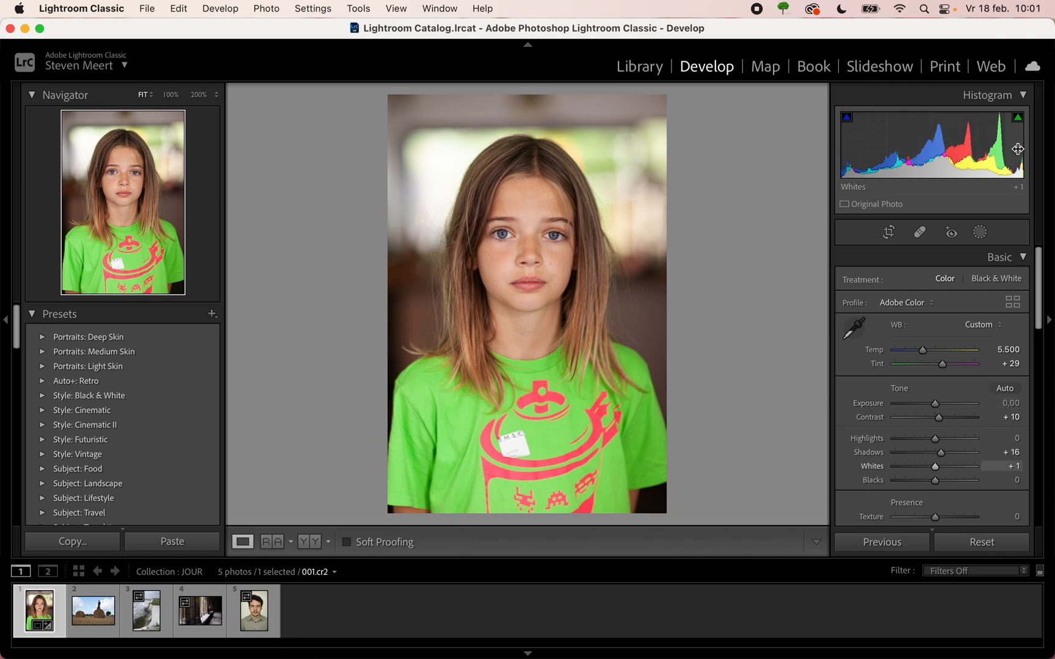
{"action": "mouse_move", "coordinate": [1018, 149]}
{"action": "left_mouse_down"}
{"action": "mouse_move", "coordinate": [980, 149]}
{"action": "mouse_move", "coordinate": [1019, 149]}
{"action": "left_mouse_up"}
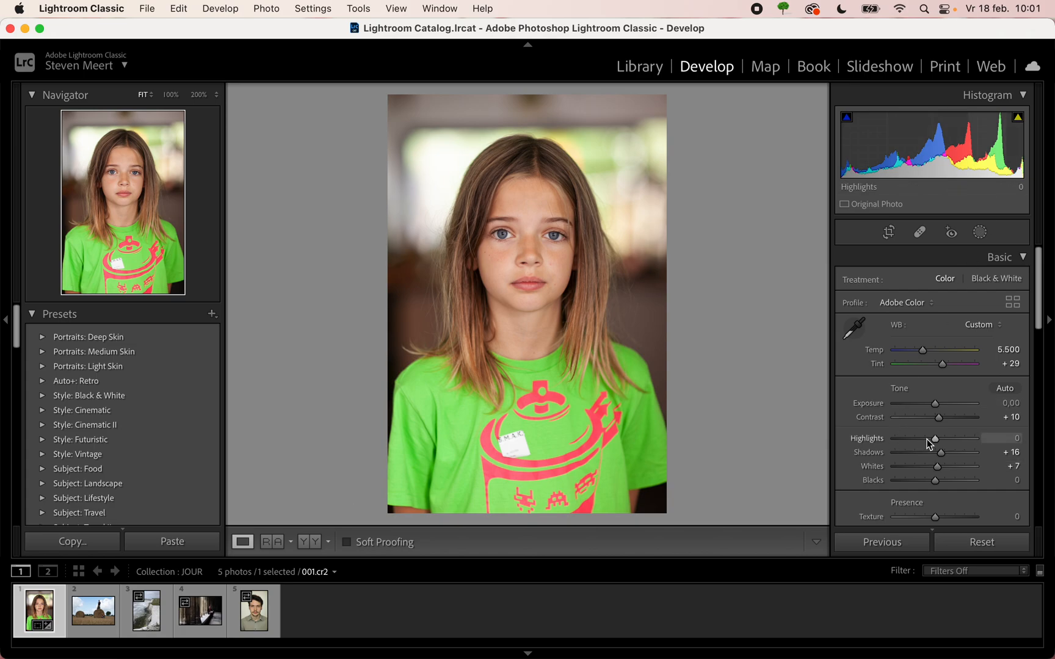
- Open the cliff photo 023.raf, view the rock on the beach at 100%, and raise Clarity to +62
{"action": "scroll", "coordinate": [928, 443], "scroll_direction": "down", "scroll_amount": 5}
{"action": "scroll", "coordinate": [926, 440], "scroll_direction": "down", "scroll_amount": 3}
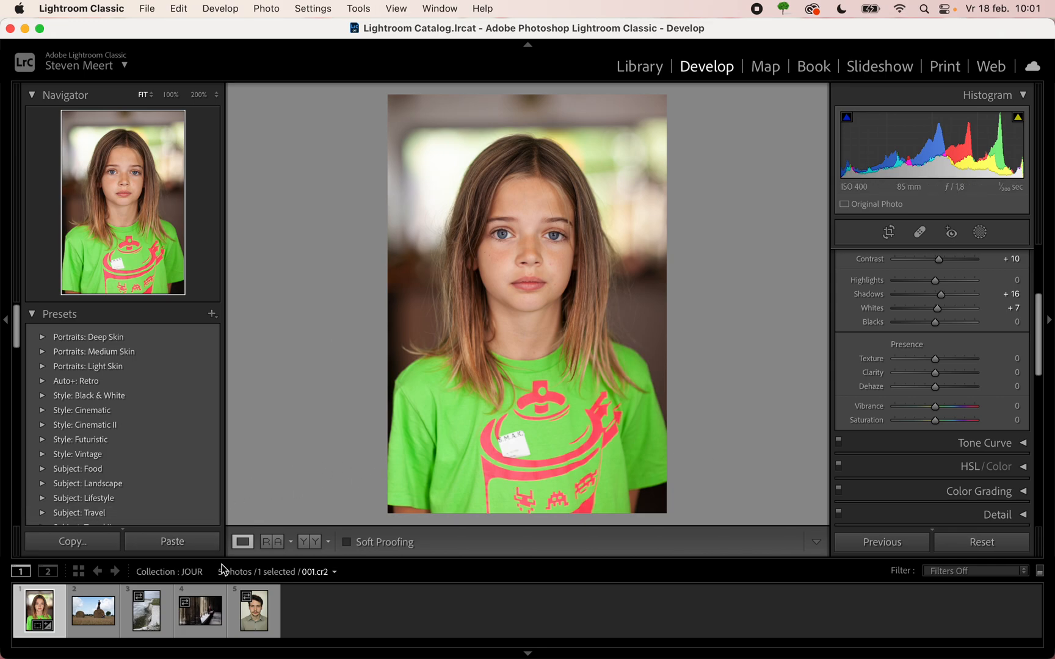
{"action": "left_click", "coordinate": [147, 618]}
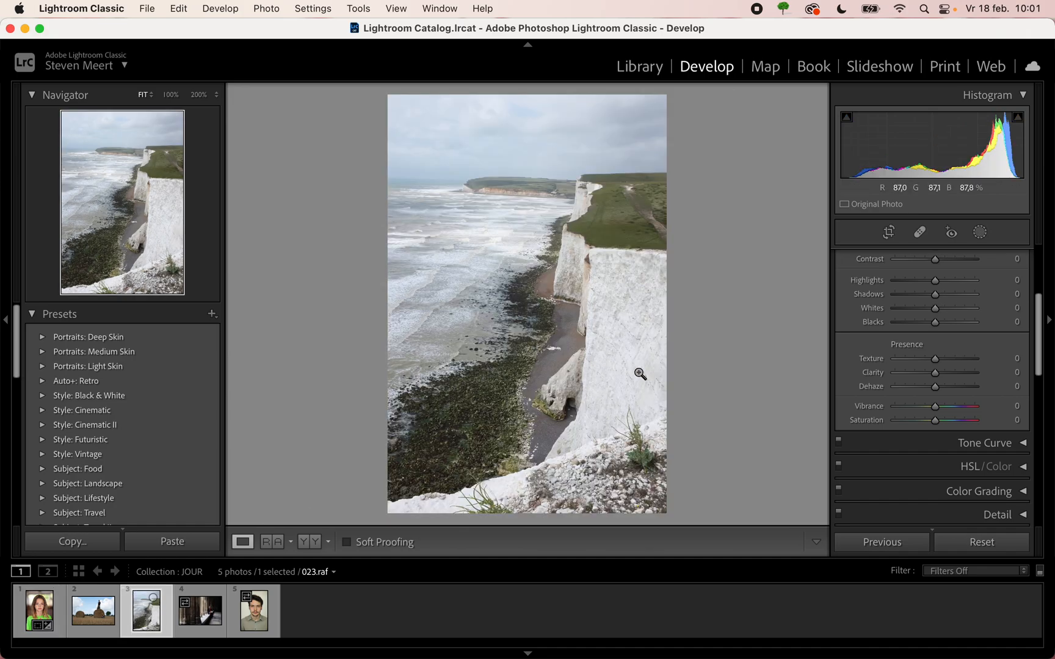
{"action": "scroll", "coordinate": [976, 337], "scroll_direction": "up", "scroll_amount": 2}
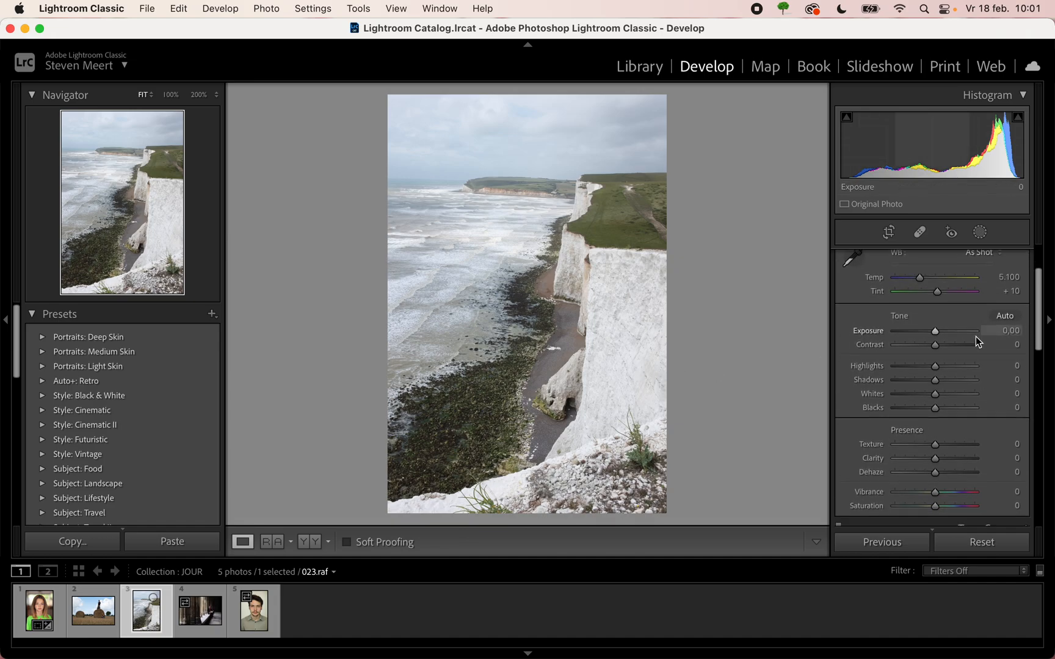
{"action": "scroll", "coordinate": [975, 336], "scroll_direction": "down", "scroll_amount": 1}
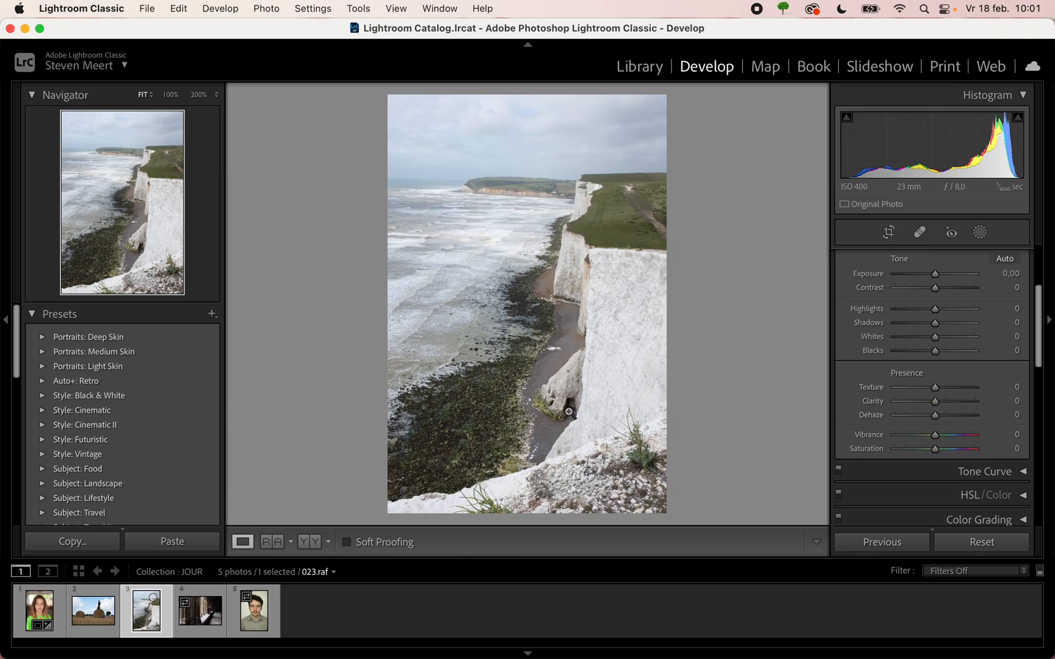
{"action": "left_click", "coordinate": [540, 397]}
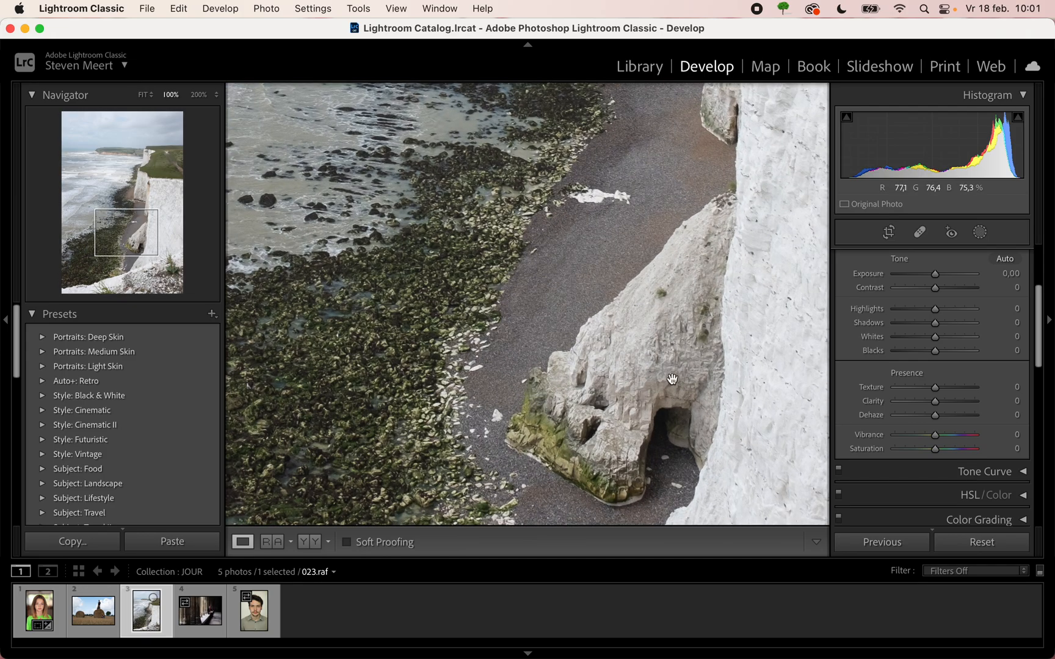
{"action": "left_click_drag", "start_coordinate": [489, 356], "coordinate": [472, 286]}
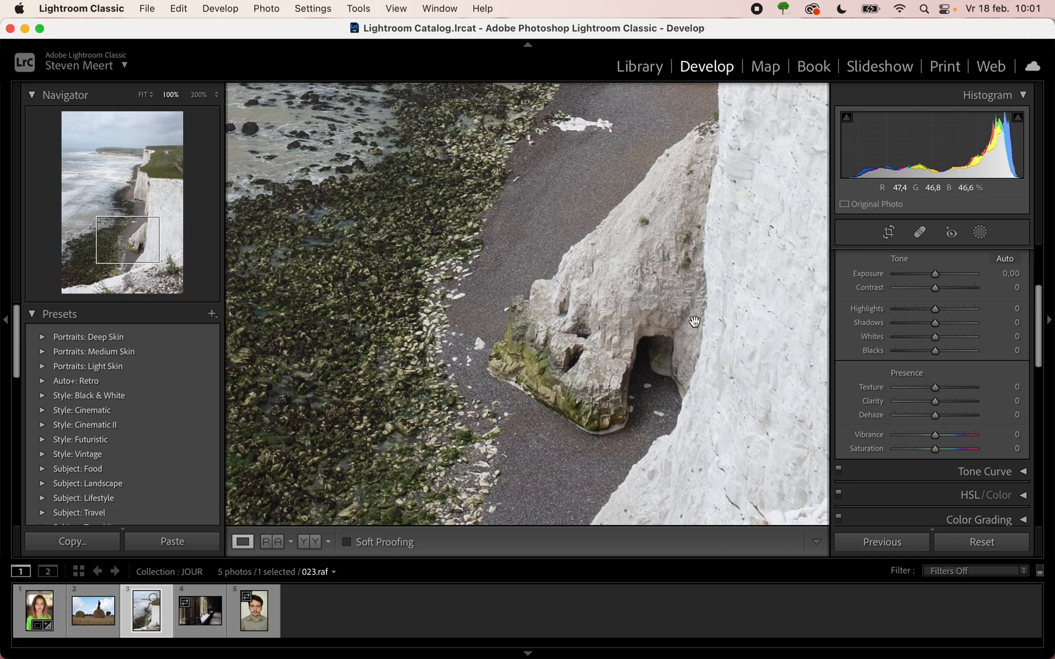
{"action": "left_click_drag", "start_coordinate": [934, 401], "coordinate": [960, 408]}
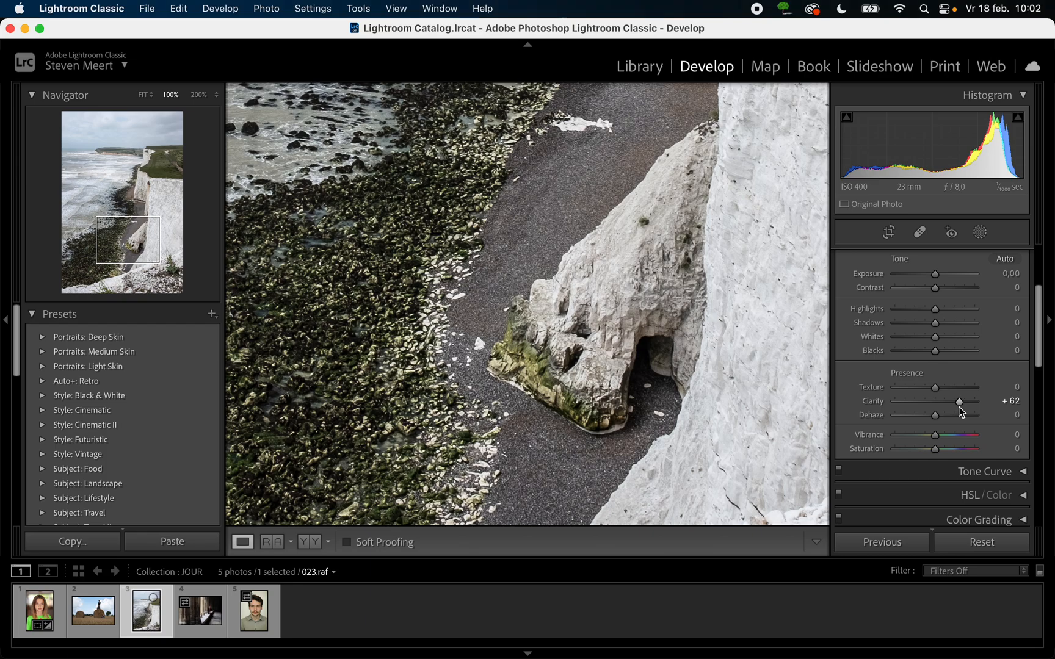
- Return to the portrait 001.cr2, try a Clarity of +69, and lower it to +1
{"action": "left_click", "coordinate": [39, 611]}
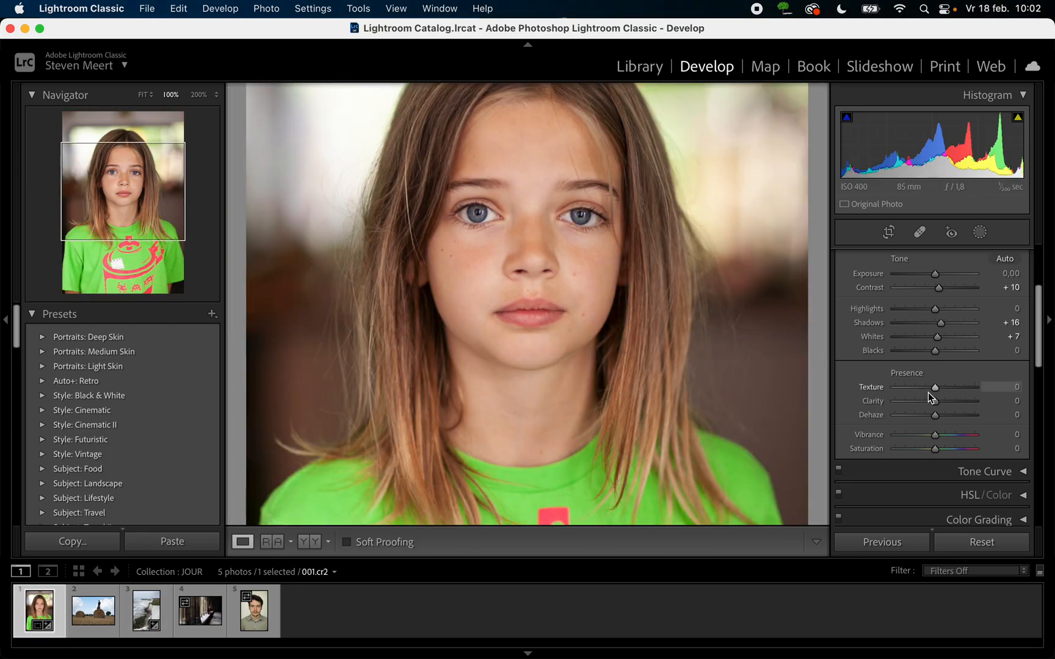
{"action": "left_click_drag", "start_coordinate": [934, 403], "coordinate": [961, 422]}
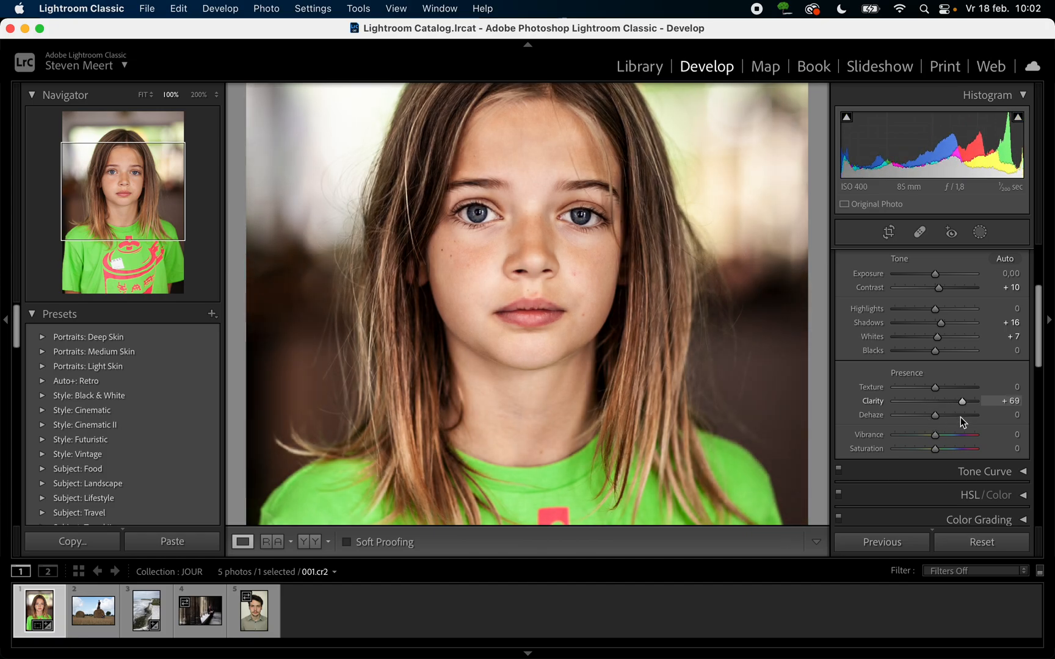
{"action": "left_click_drag", "start_coordinate": [960, 417], "coordinate": [934, 415]}
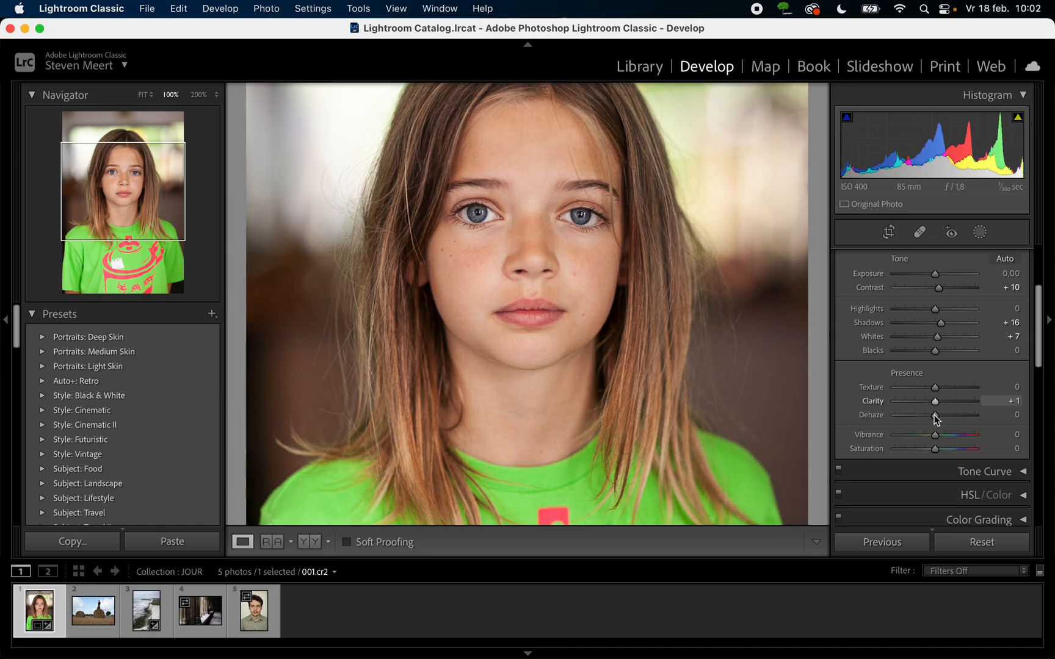
- Show the cliff photo 023.raf in full and set its Clarity to +47 and Texture to +16
{"action": "left_click", "coordinate": [145, 612]}
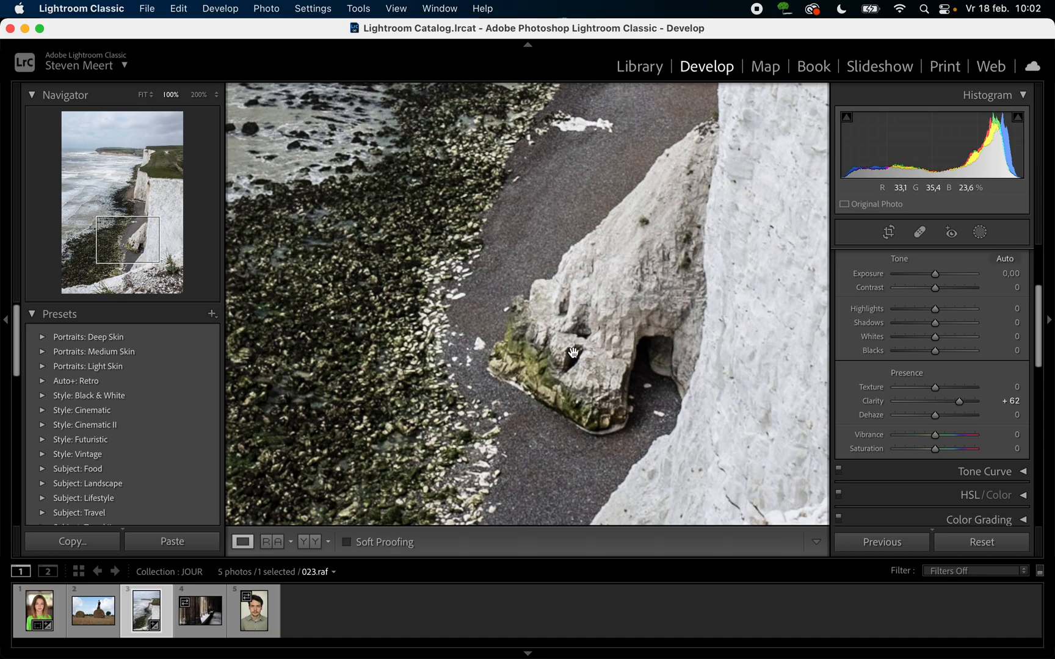
{"action": "left_click", "coordinate": [685, 347]}
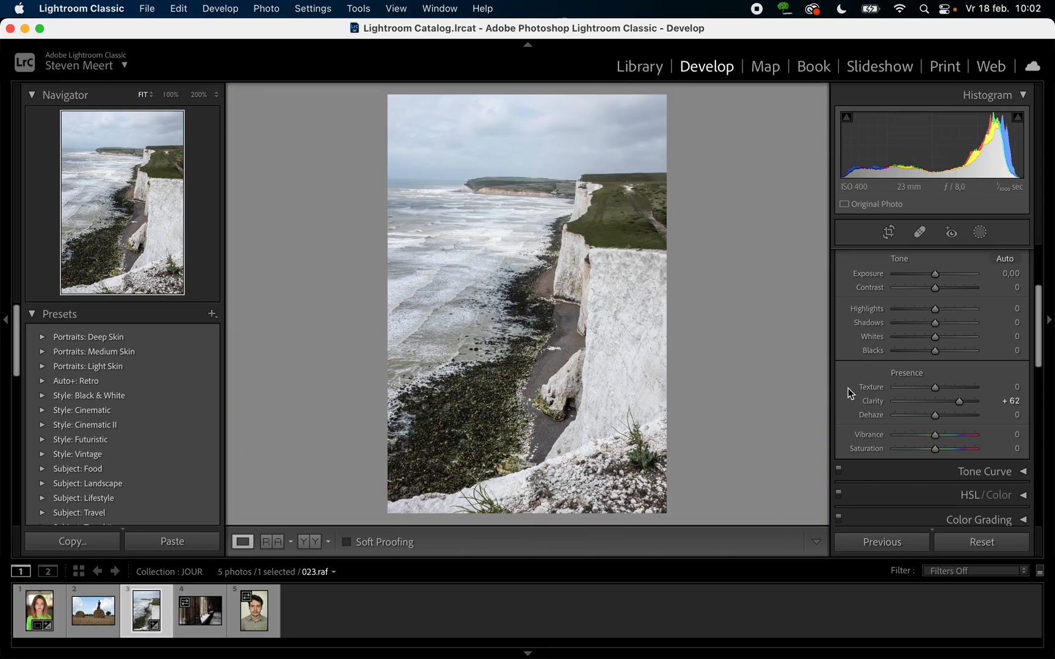
{"action": "mouse_move", "coordinate": [959, 401]}
{"action": "left_mouse_down"}
{"action": "mouse_move", "coordinate": [939, 403]}
{"action": "mouse_move", "coordinate": [954, 403]}
{"action": "left_mouse_up"}
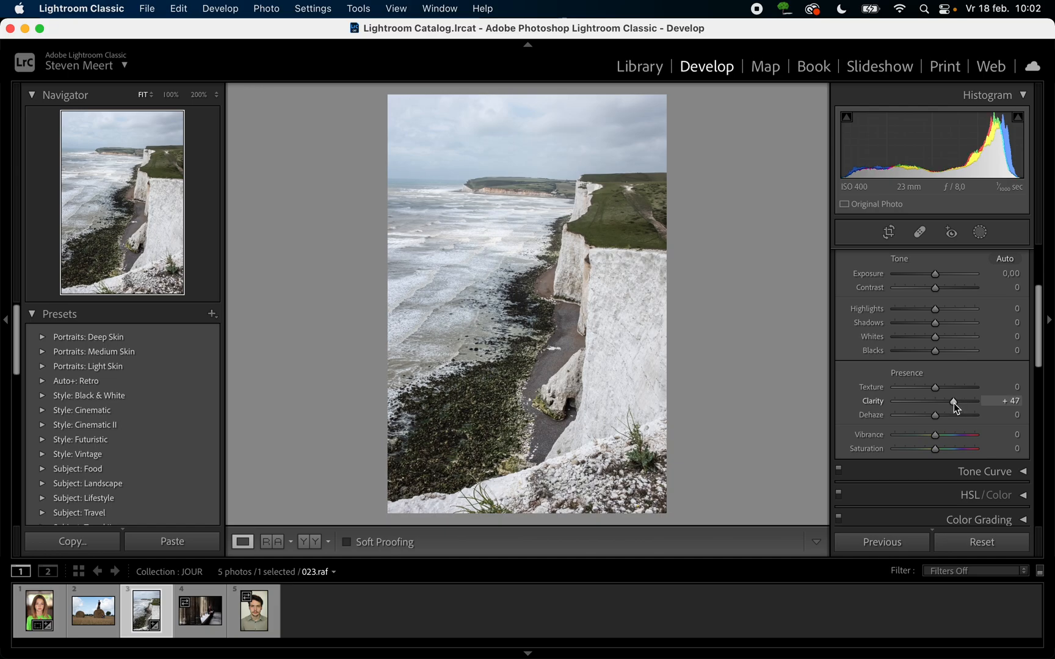
{"action": "mouse_move", "coordinate": [936, 387]}
{"action": "left_mouse_down"}
{"action": "mouse_move", "coordinate": [973, 397]}
{"action": "mouse_move", "coordinate": [932, 396]}
{"action": "mouse_move", "coordinate": [942, 396]}
{"action": "left_mouse_up"}
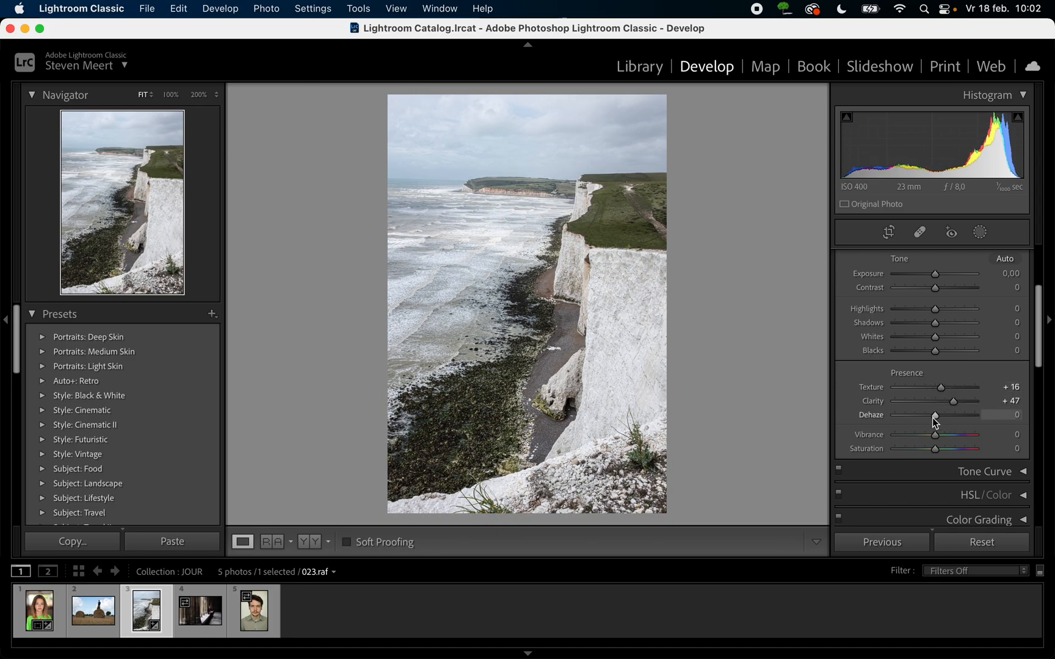
- Raise the cliff photo's Dehaze to +45
{"action": "left_click_drag", "start_coordinate": [935, 415], "coordinate": [951, 419]}
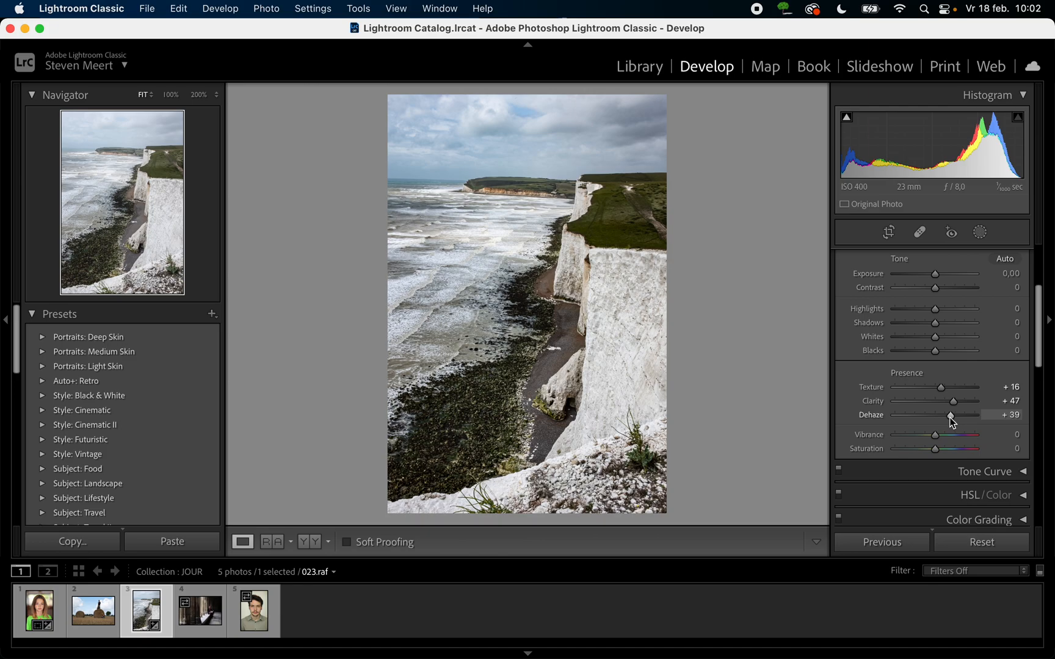
{"action": "left_click_drag", "start_coordinate": [951, 419], "coordinate": [954, 419]}
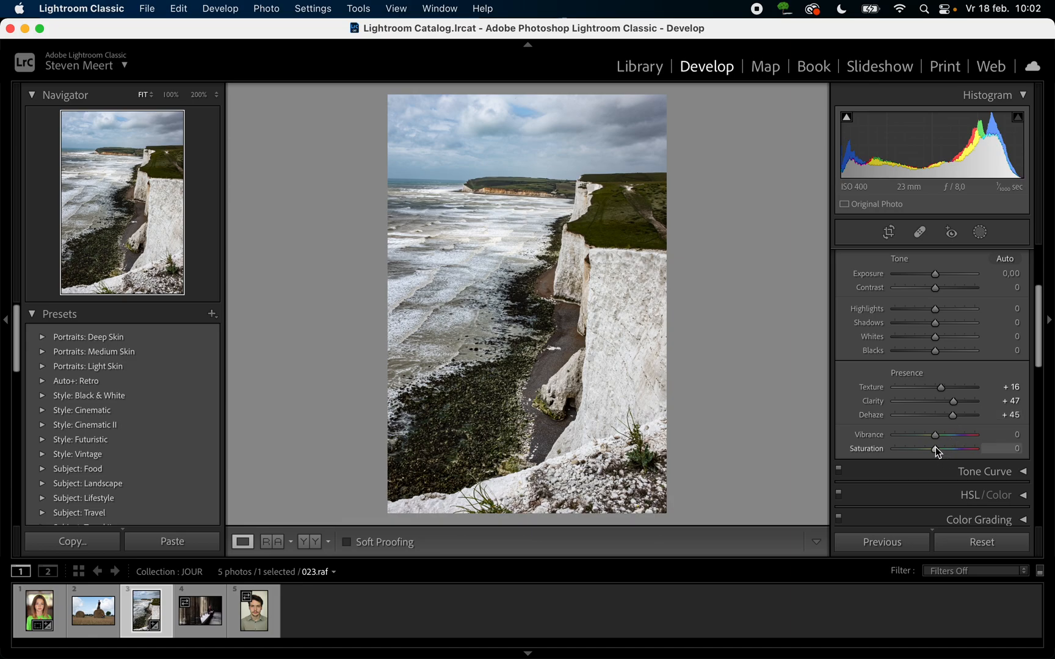
- Try a Saturation of -100 on the cliff photo and restore the slider to its default value
{"action": "left_click_drag", "start_coordinate": [936, 452], "coordinate": [868, 472]}
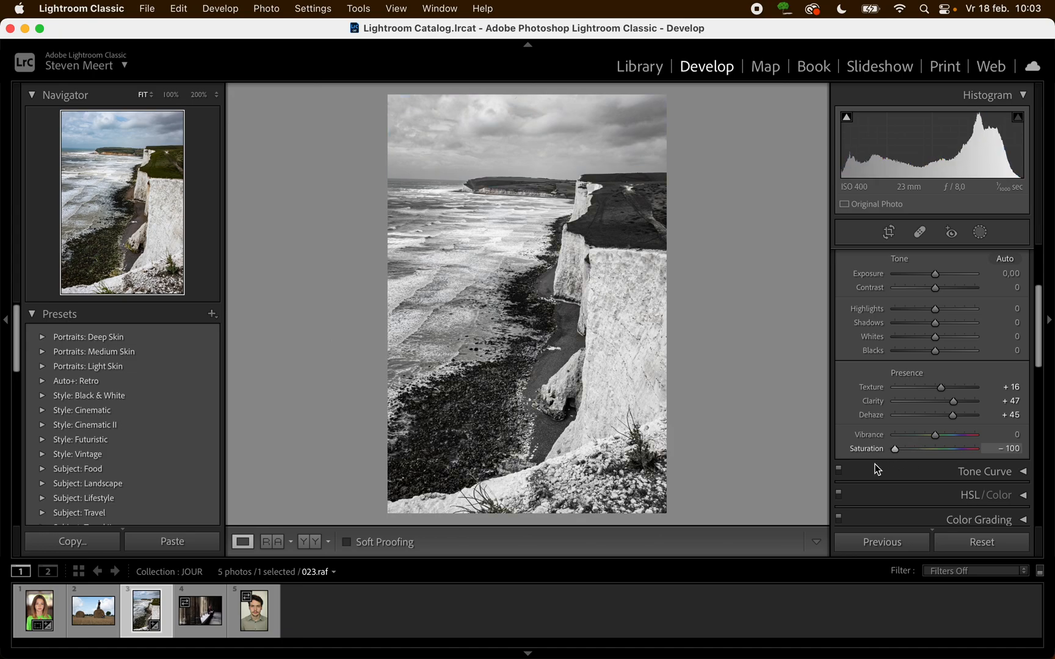
{"action": "left_click_drag", "start_coordinate": [895, 450], "coordinate": [936, 456]}
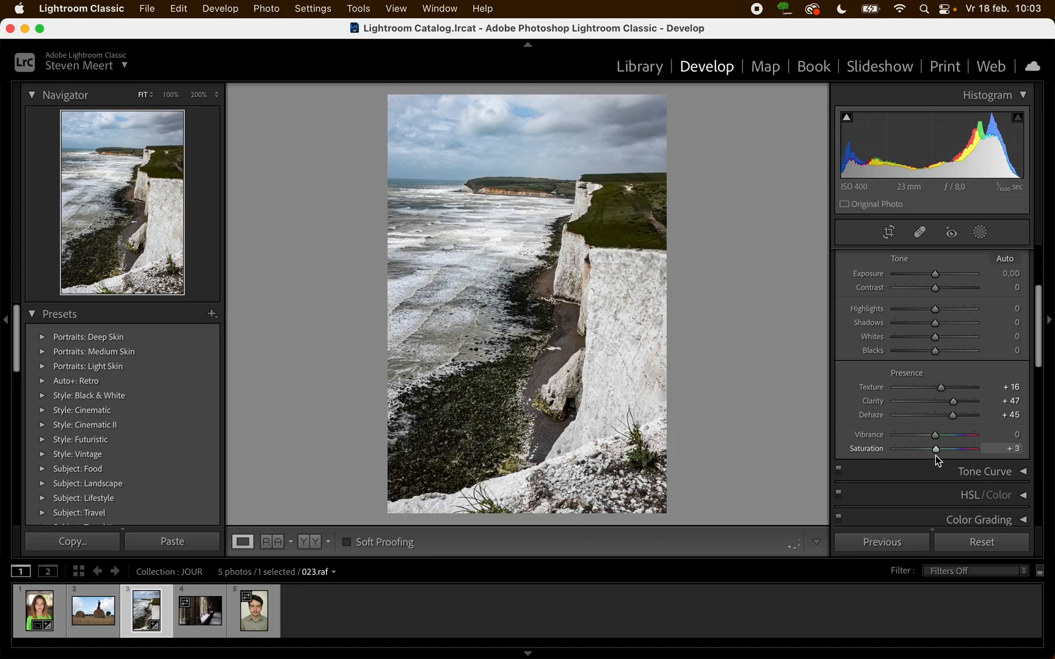
{"action": "double_click", "coordinate": [930, 456]}
- Switch back to the portrait 001.cr2 and convert it to the Black & White treatment
{"action": "left_click", "coordinate": [40, 611]}
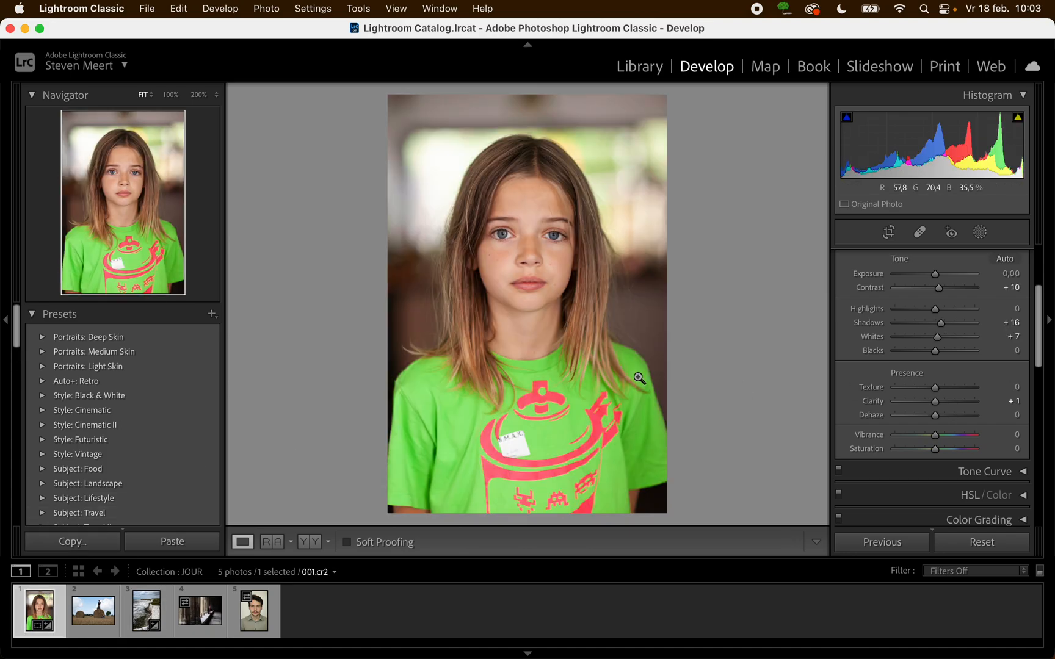
{"action": "scroll", "coordinate": [937, 306], "scroll_direction": "up", "scroll_amount": 5}
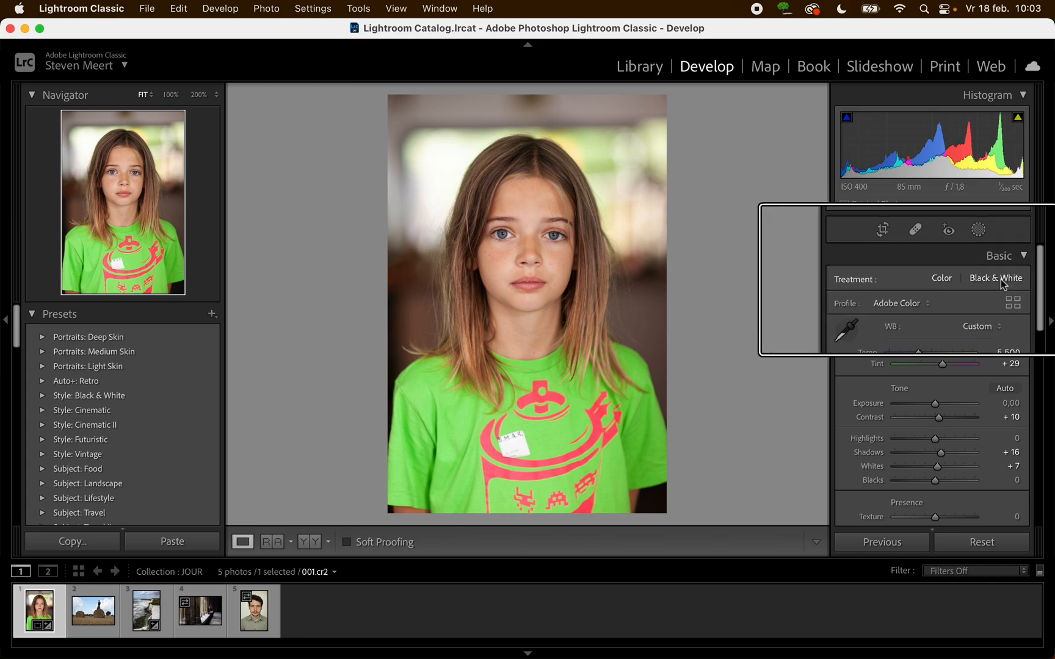
{"action": "left_click", "coordinate": [1001, 279]}
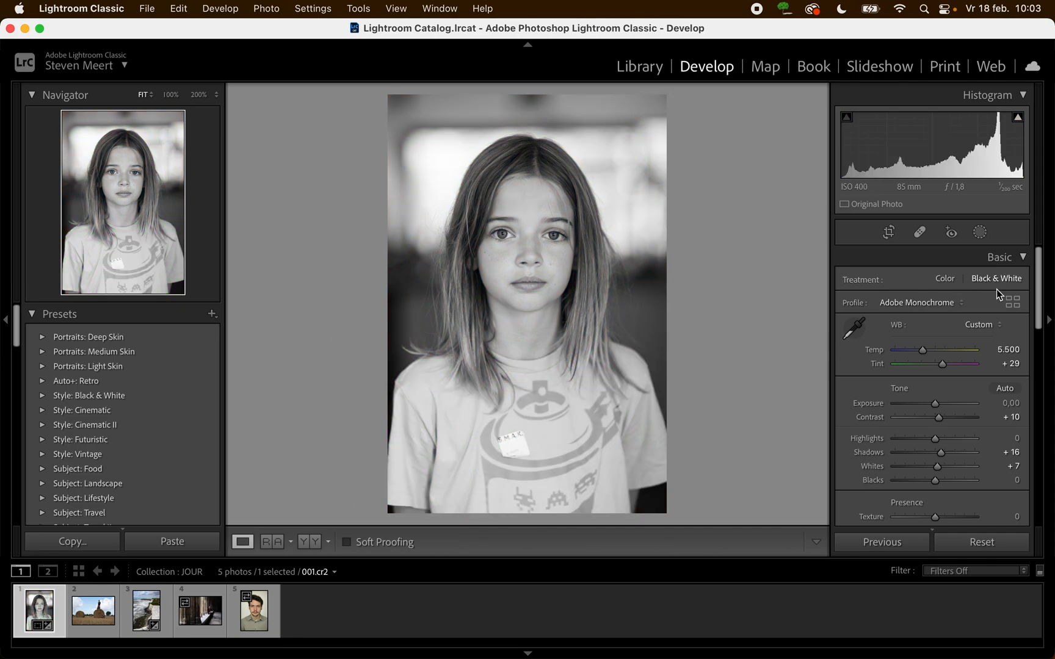
- Browse the profiles for the portrait, limit the list to colour profiles, and preview the Vintage looks on the image
{"action": "left_click", "coordinate": [1013, 302]}
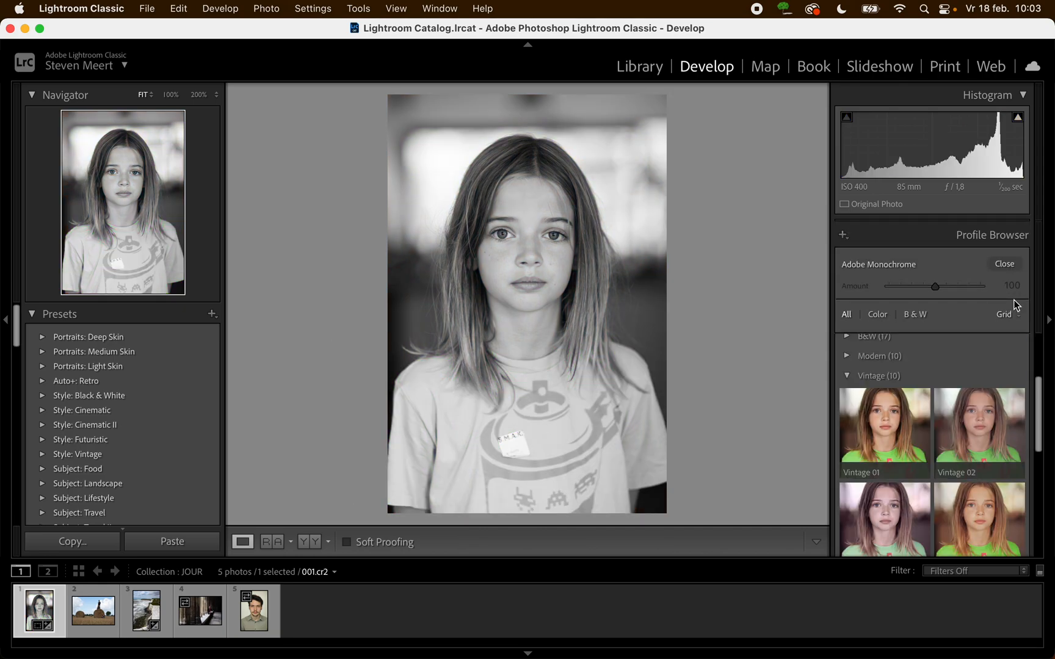
{"action": "mouse_move", "coordinate": [954, 397]}
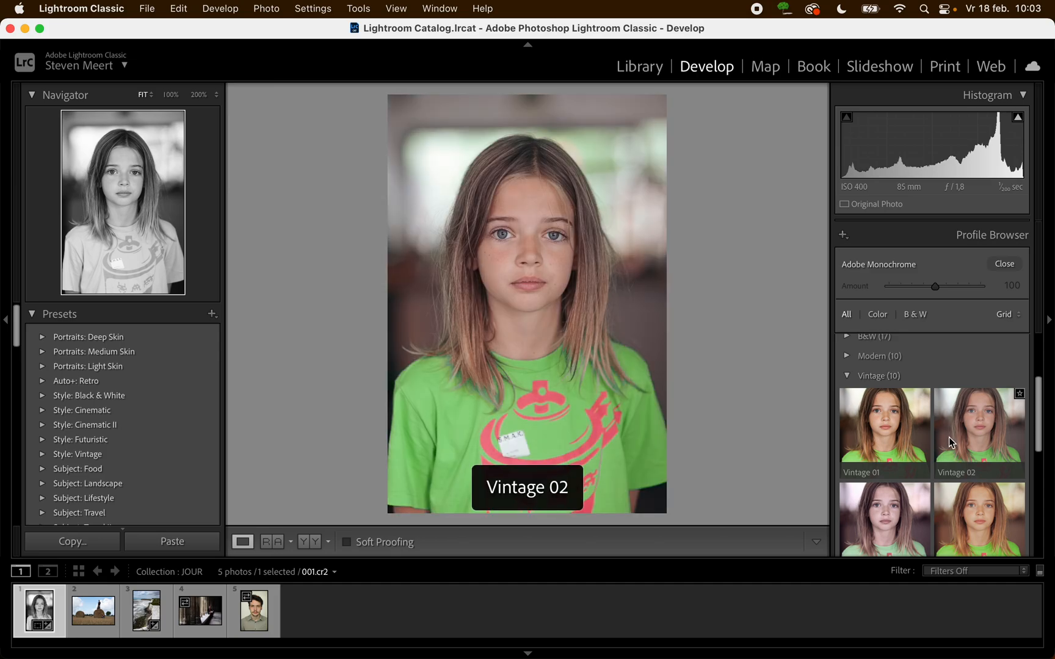
{"action": "mouse_move", "coordinate": [923, 421]}
{"action": "scroll", "coordinate": [933, 420], "scroll_direction": "up", "scroll_amount": 3}
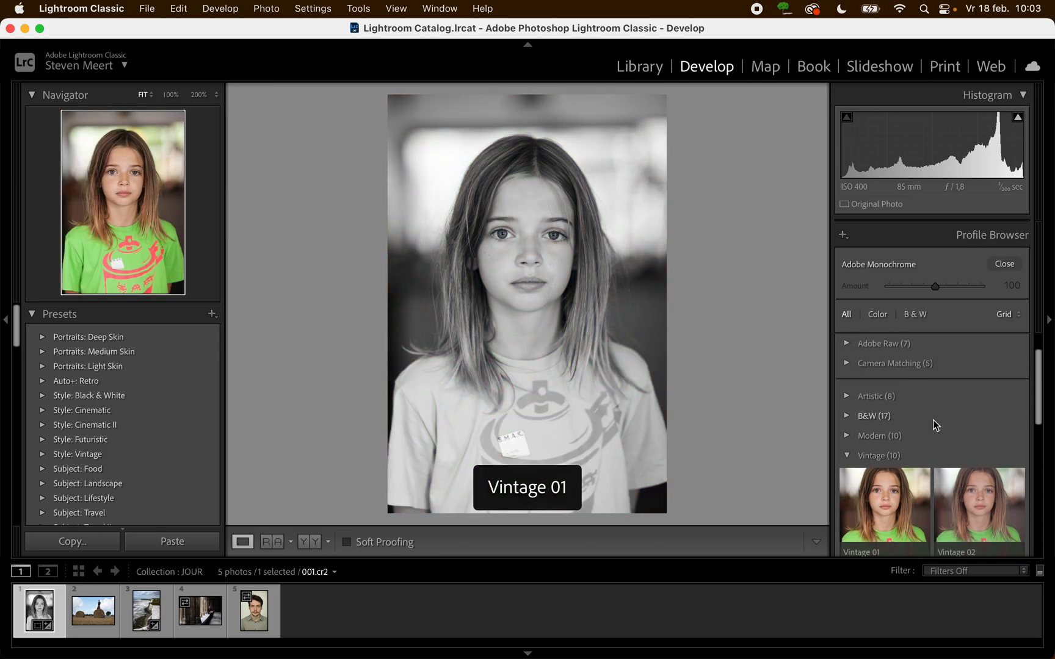
{"action": "scroll", "coordinate": [936, 425], "scroll_direction": "up", "scroll_amount": 2}
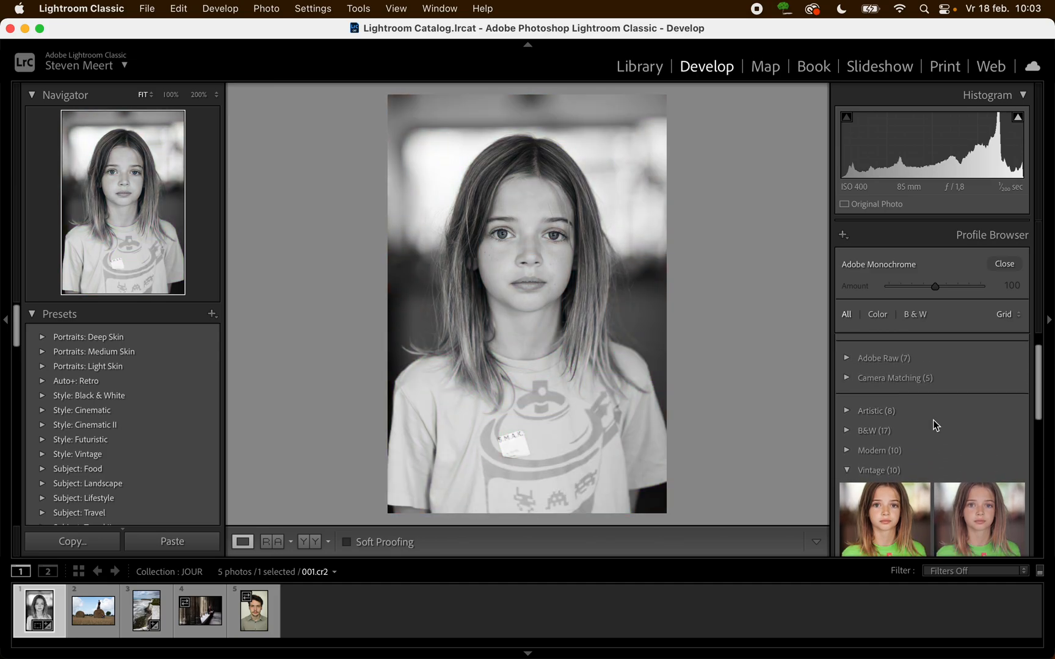
{"action": "left_click", "coordinate": [880, 317]}
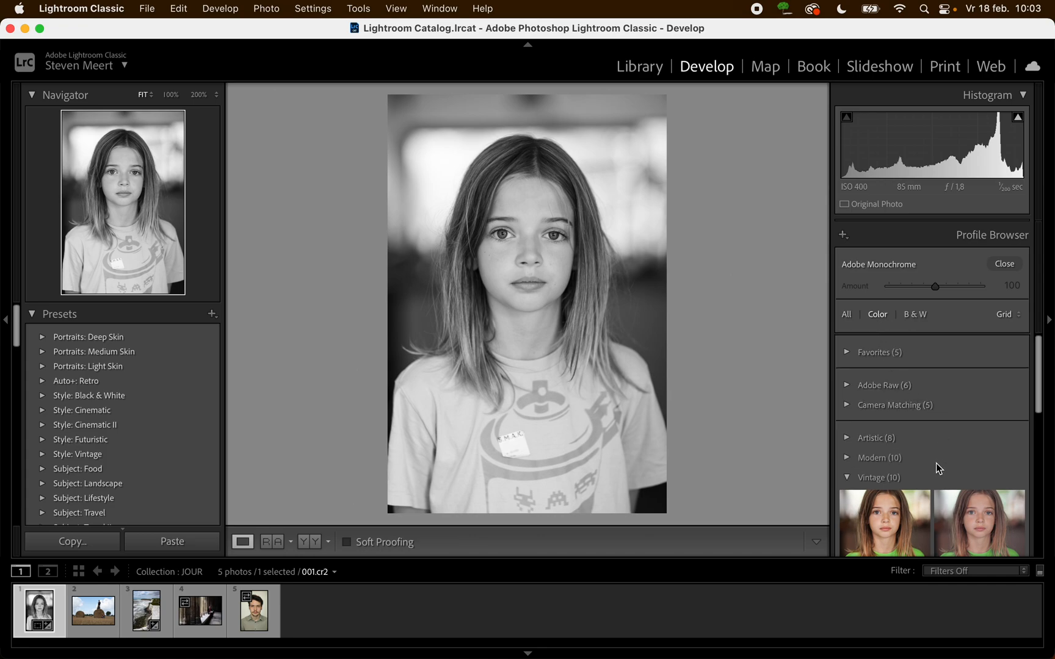
{"action": "scroll", "coordinate": [939, 467], "scroll_direction": "down", "scroll_amount": 2}
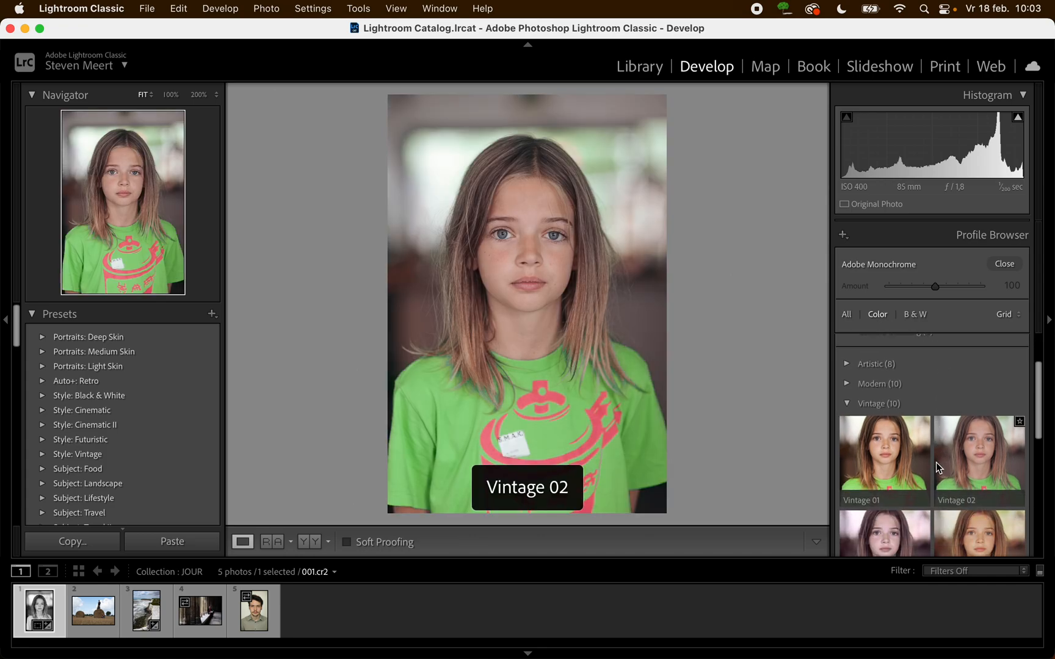
{"action": "scroll", "coordinate": [937, 463], "scroll_direction": "down", "scroll_amount": 3}
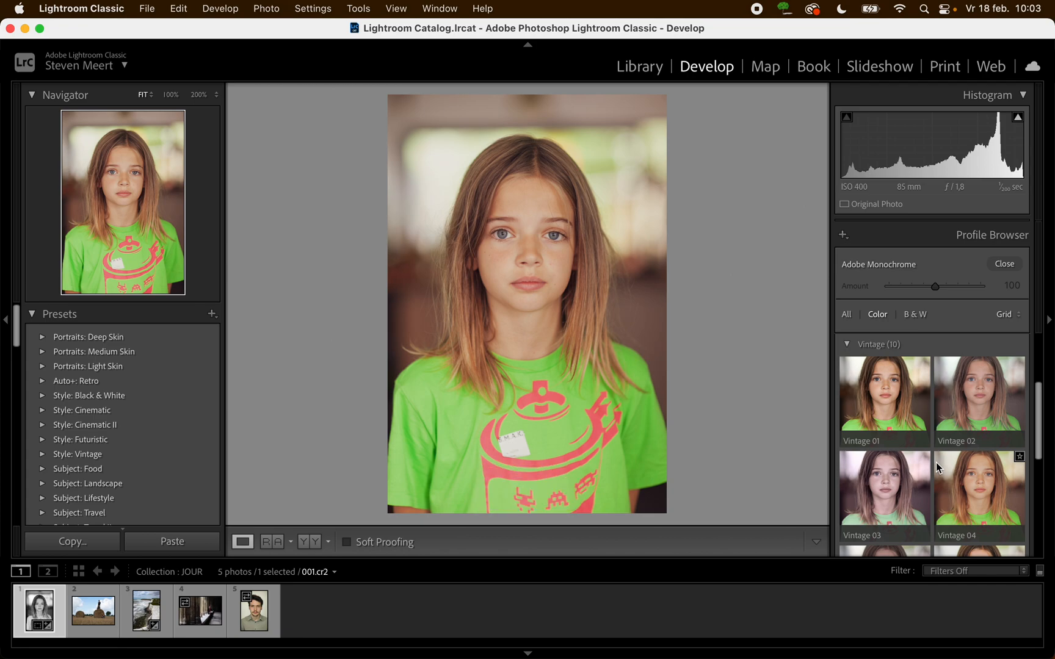
{"action": "scroll", "coordinate": [949, 480], "scroll_direction": "down", "scroll_amount": 4}
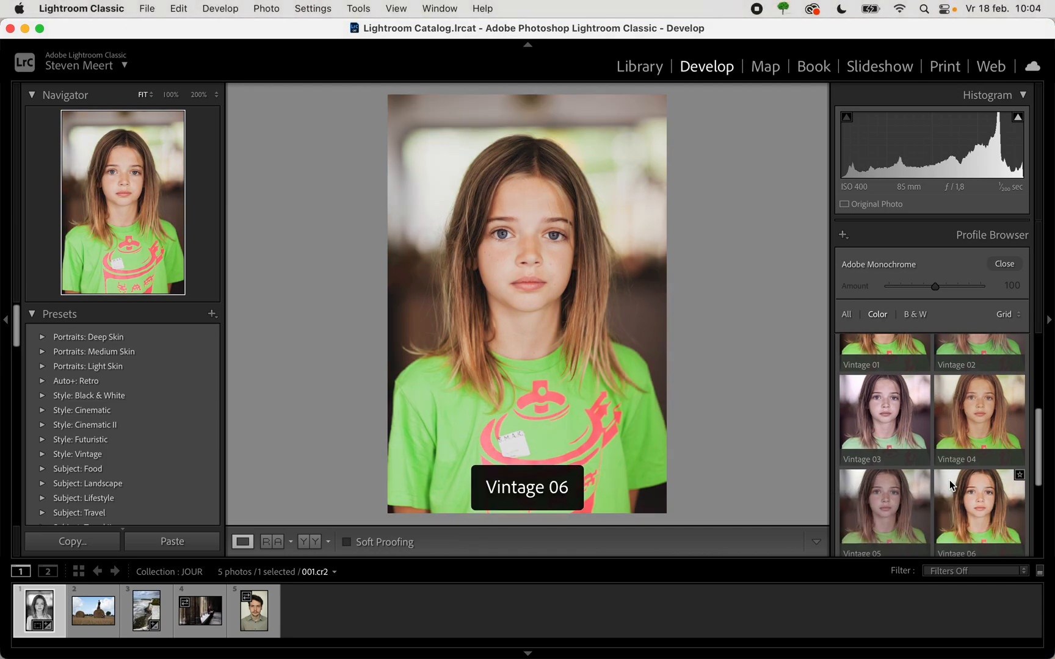
{"action": "scroll", "coordinate": [977, 426], "scroll_direction": "down", "scroll_amount": 7}
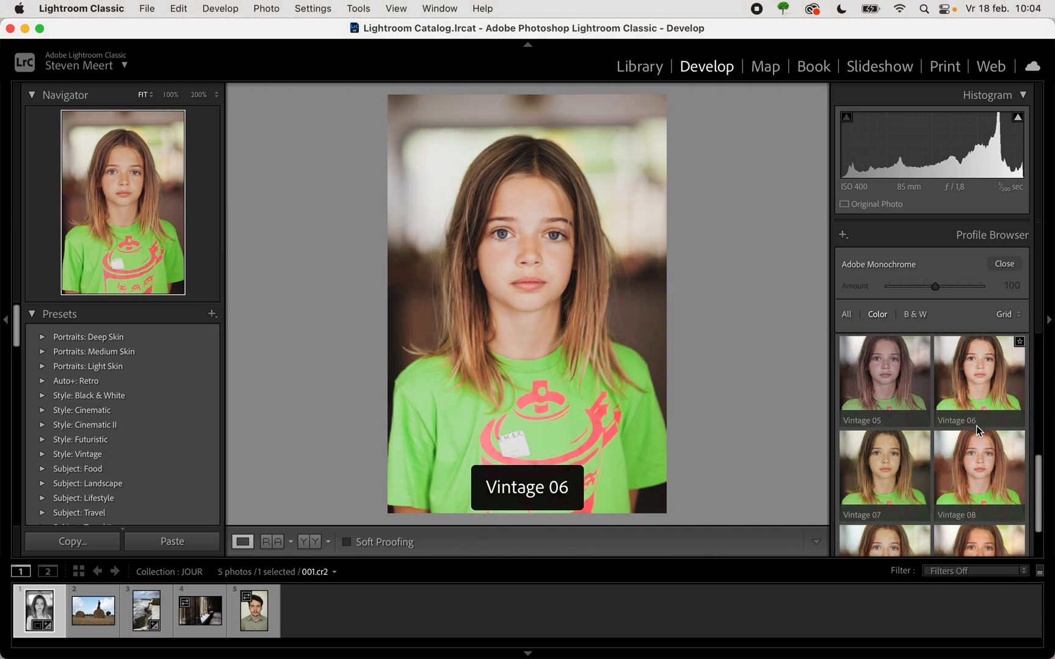
{"action": "scroll", "coordinate": [976, 425], "scroll_direction": "up", "scroll_amount": 8}
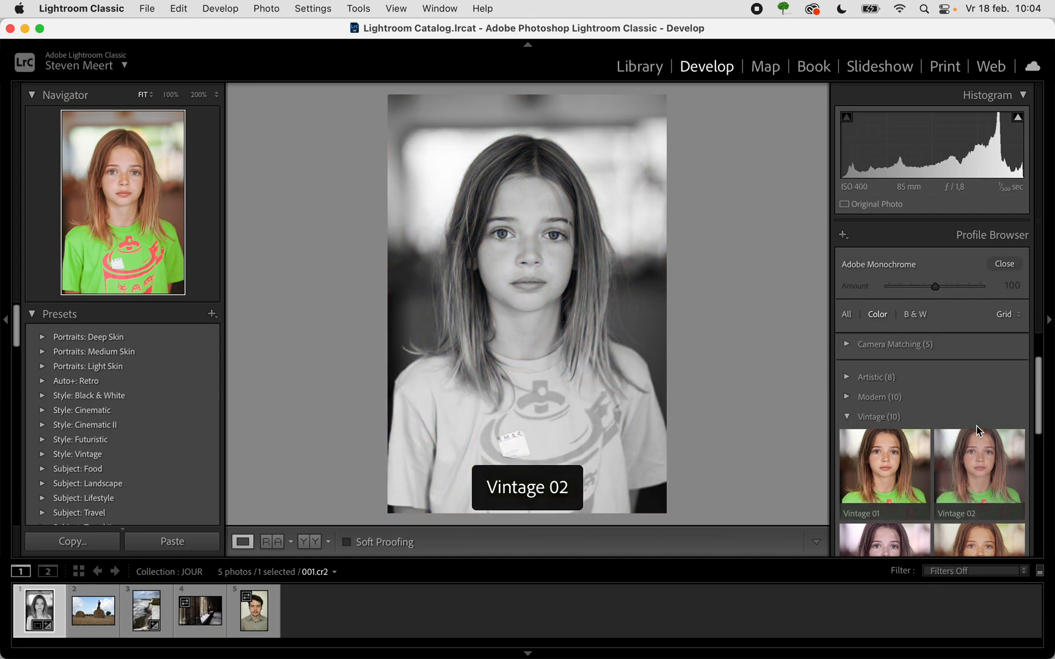
{"action": "scroll", "coordinate": [975, 425], "scroll_direction": "down", "scroll_amount": 4}
- Try the Vintage 03 profile at Amount 0 and 100, then return the portrait to the Black & White treatment
{"action": "left_click", "coordinate": [889, 500]}
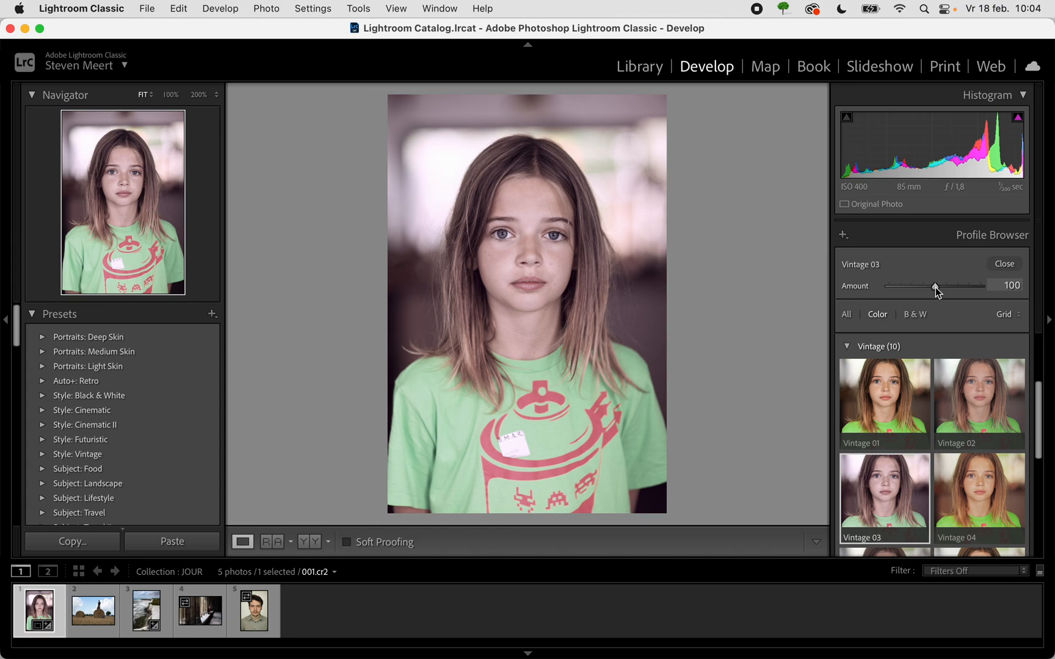
{"action": "left_click_drag", "start_coordinate": [935, 286], "coordinate": [879, 289]}
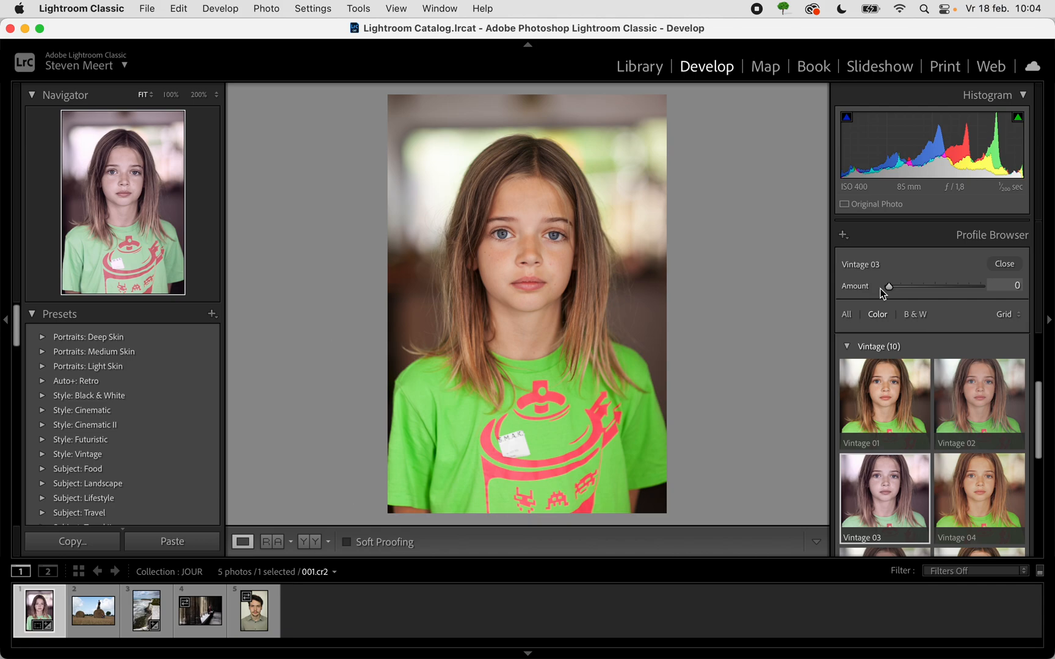
{"action": "left_click_drag", "start_coordinate": [881, 290], "coordinate": [934, 293]}
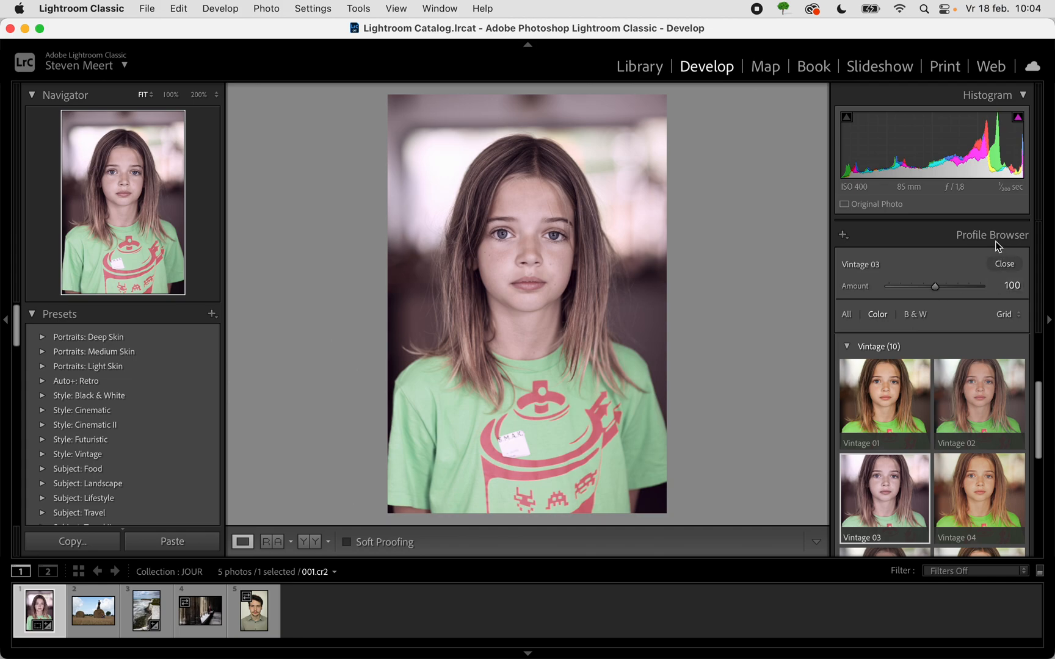
{"action": "left_click", "coordinate": [1005, 263]}
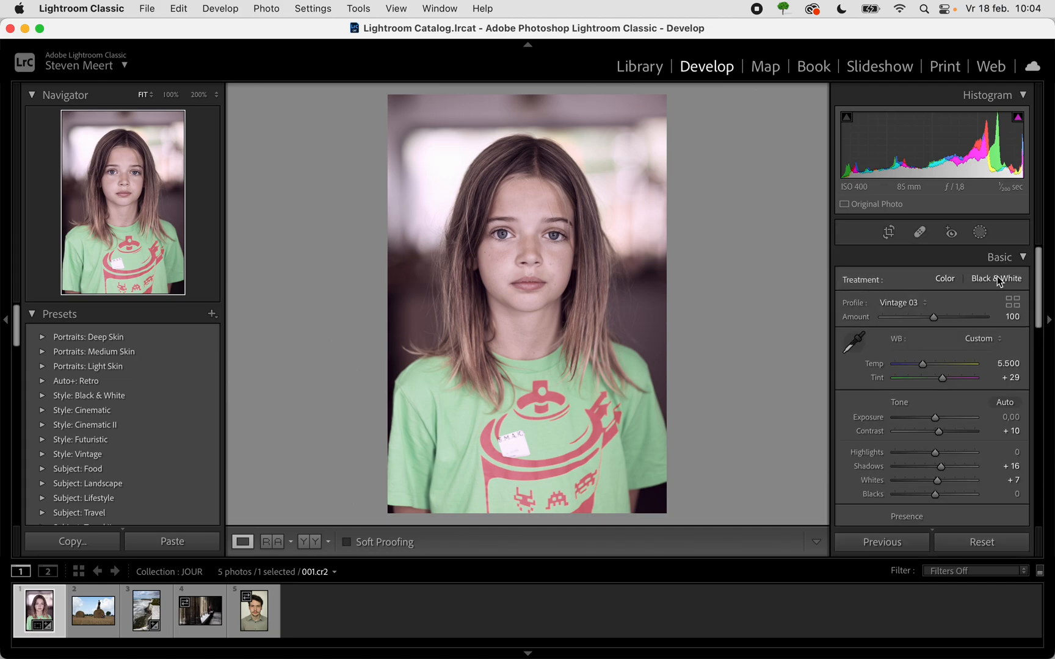
{"action": "left_click", "coordinate": [1000, 276]}
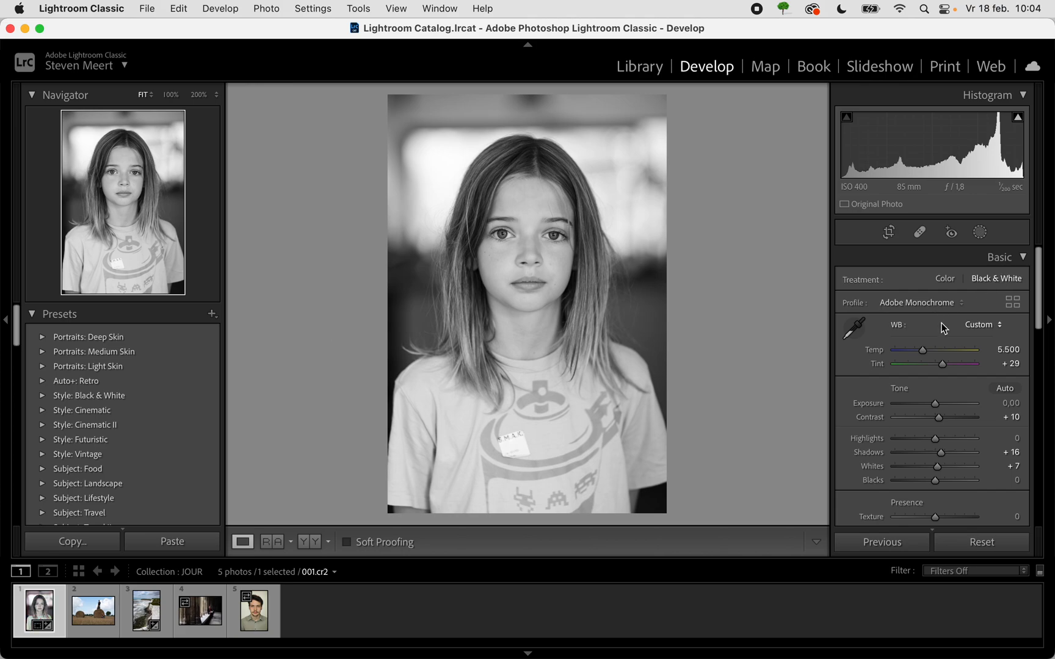
- Preview the black-and-white profiles, apply B&W 02 to the portrait, and lower its Exposure to −1,45
{"action": "left_click", "coordinate": [1010, 301]}
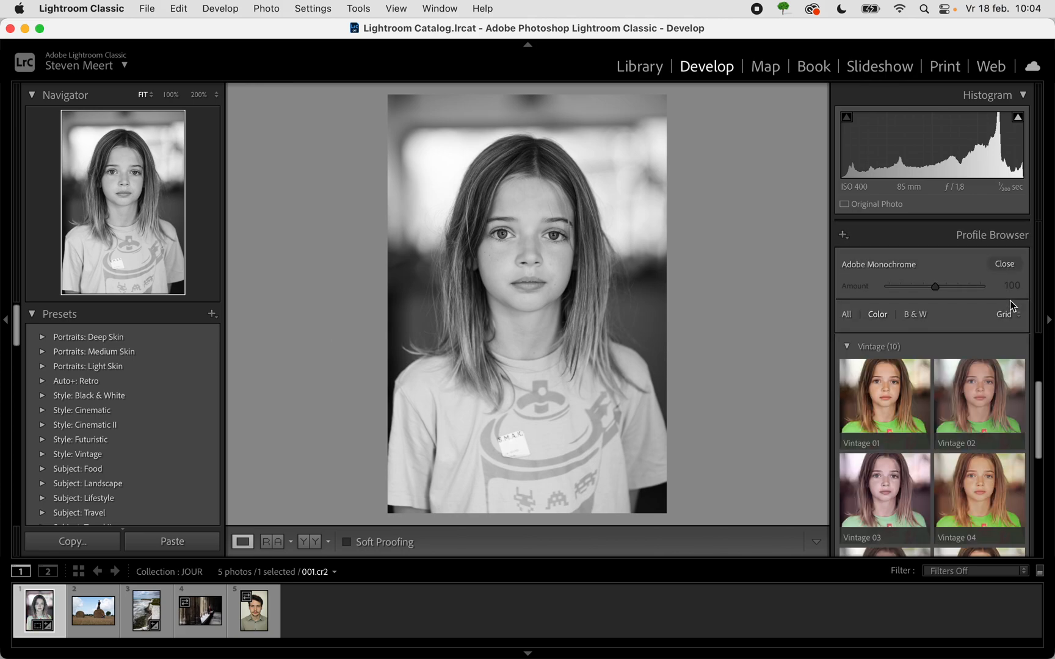
{"action": "left_click", "coordinate": [917, 315]}
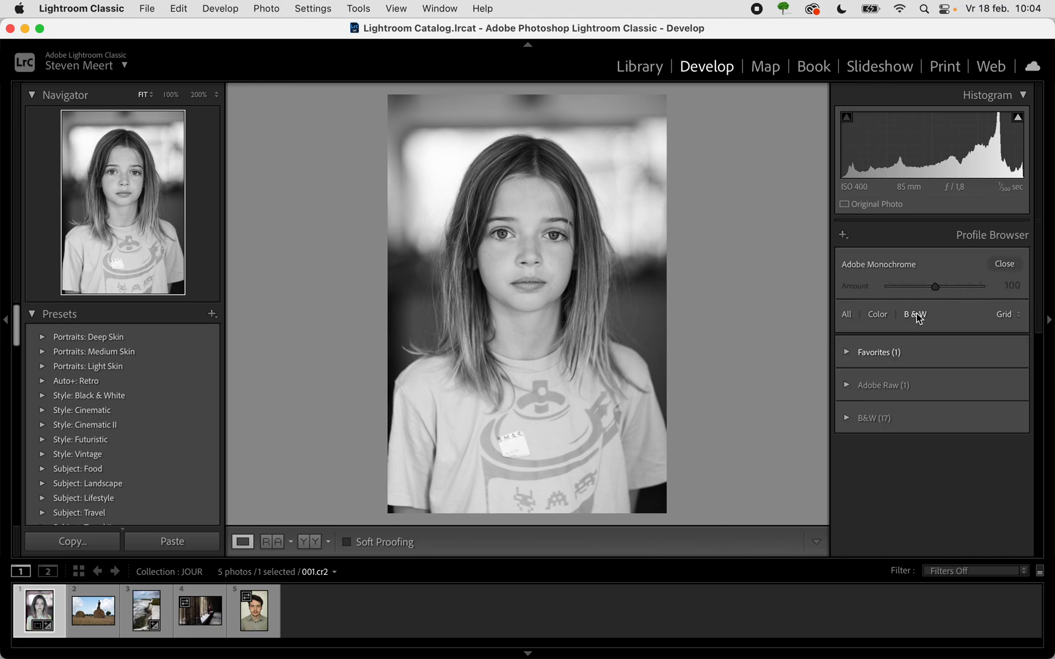
{"action": "left_click", "coordinate": [844, 420]}
{"action": "scroll", "coordinate": [955, 467], "scroll_direction": "down", "scroll_amount": 3}
{"action": "scroll", "coordinate": [956, 467], "scroll_direction": "down", "scroll_amount": 2}
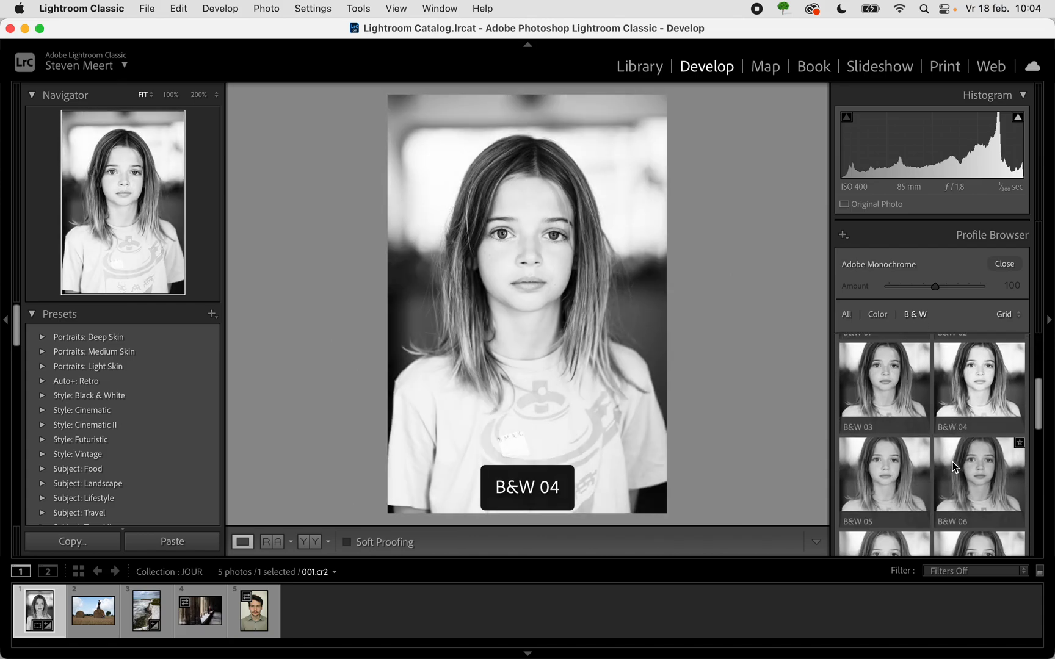
{"action": "scroll", "coordinate": [955, 476], "scroll_direction": "down", "scroll_amount": 2}
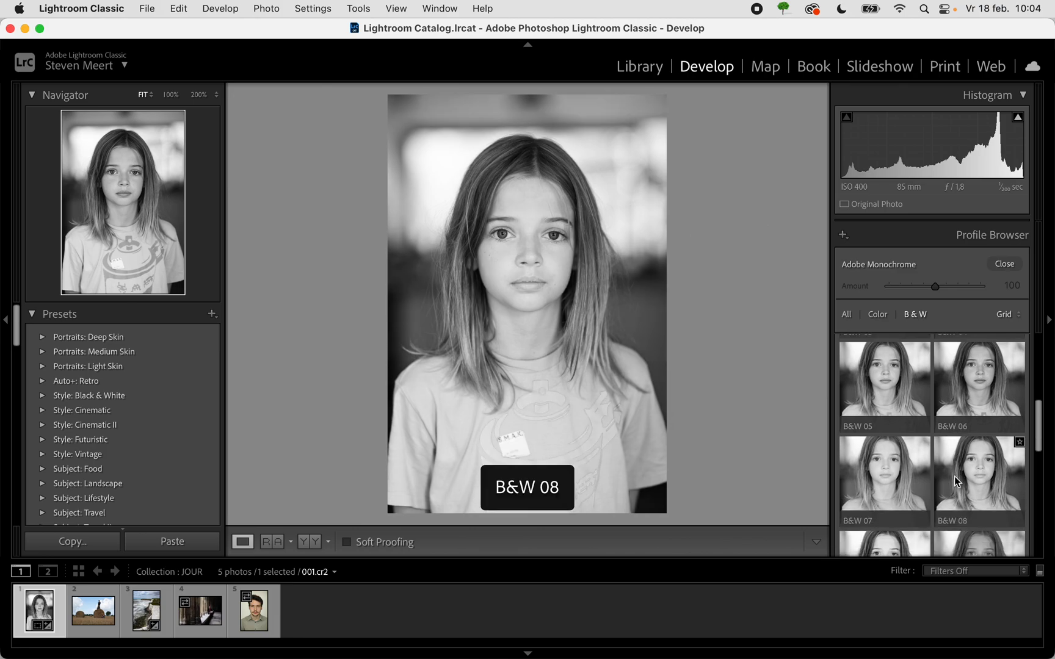
{"action": "scroll", "coordinate": [984, 456], "scroll_direction": "up", "scroll_amount": 4}
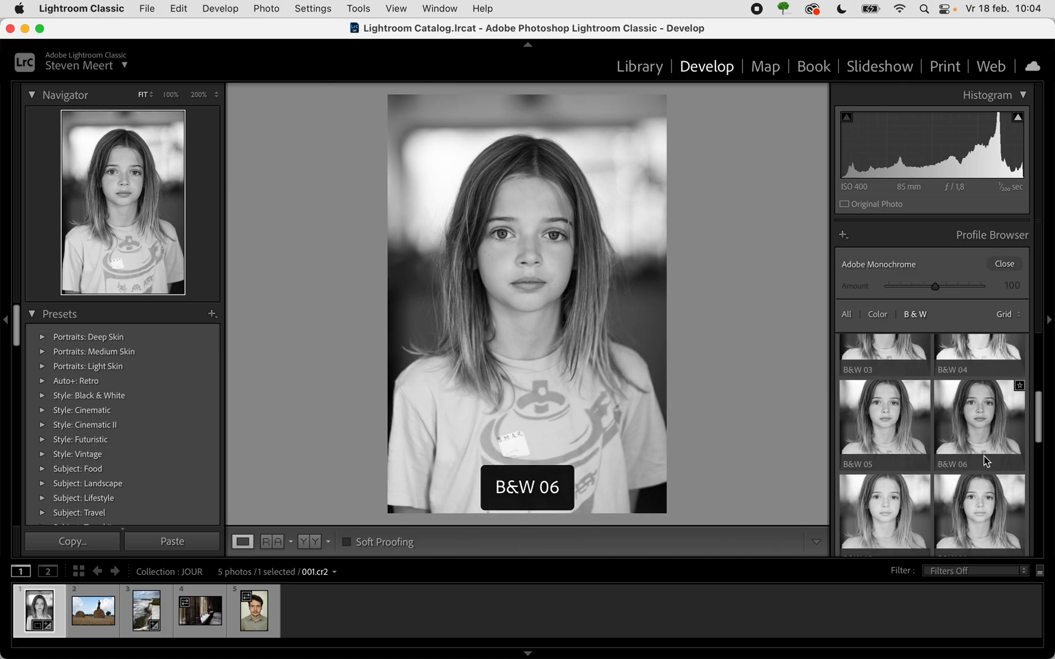
{"action": "left_click", "coordinate": [988, 365]}
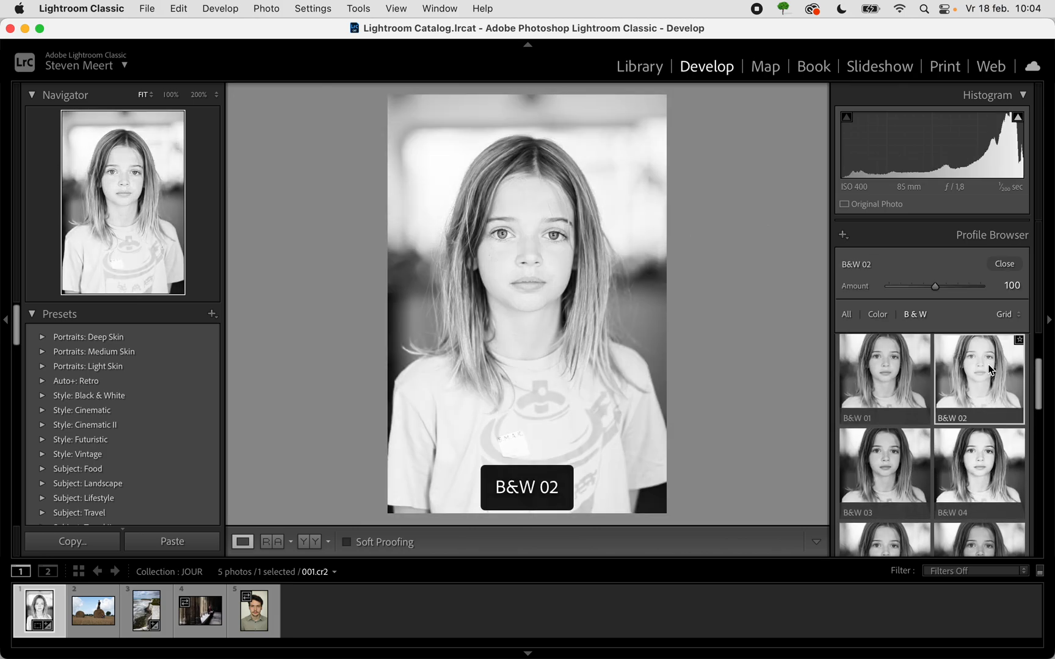
{"action": "left_click", "coordinate": [1006, 265]}
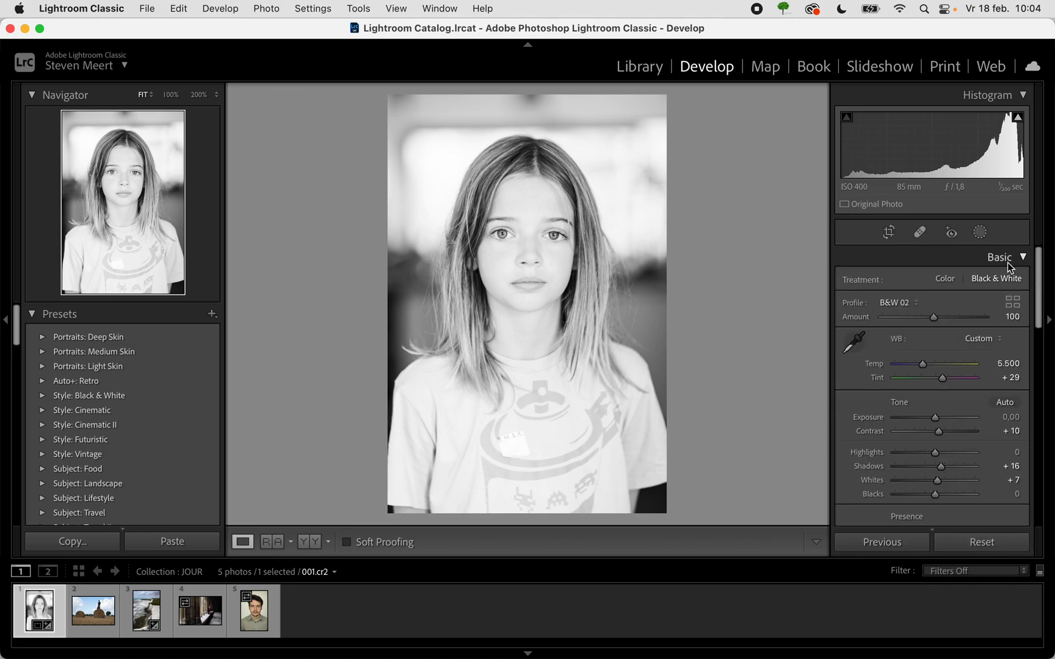
{"action": "left_click_drag", "start_coordinate": [934, 417], "coordinate": [924, 419]}
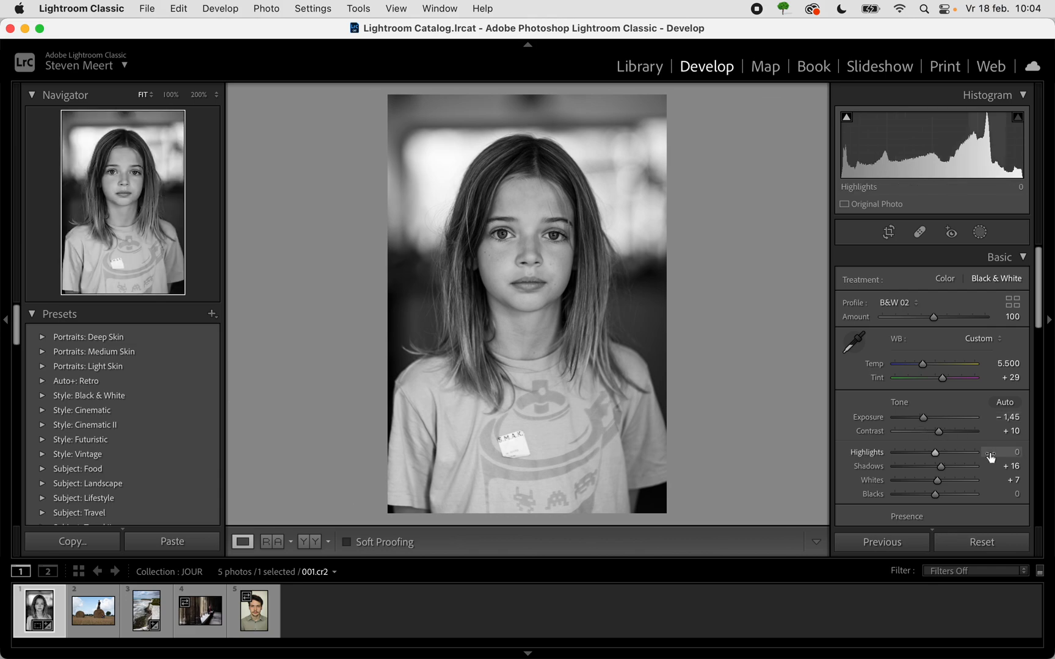
- Set Green to −2 and Orange to −1 in the portrait's Black & White Mix
{"action": "scroll", "coordinate": [990, 456], "scroll_direction": "down", "scroll_amount": 10}
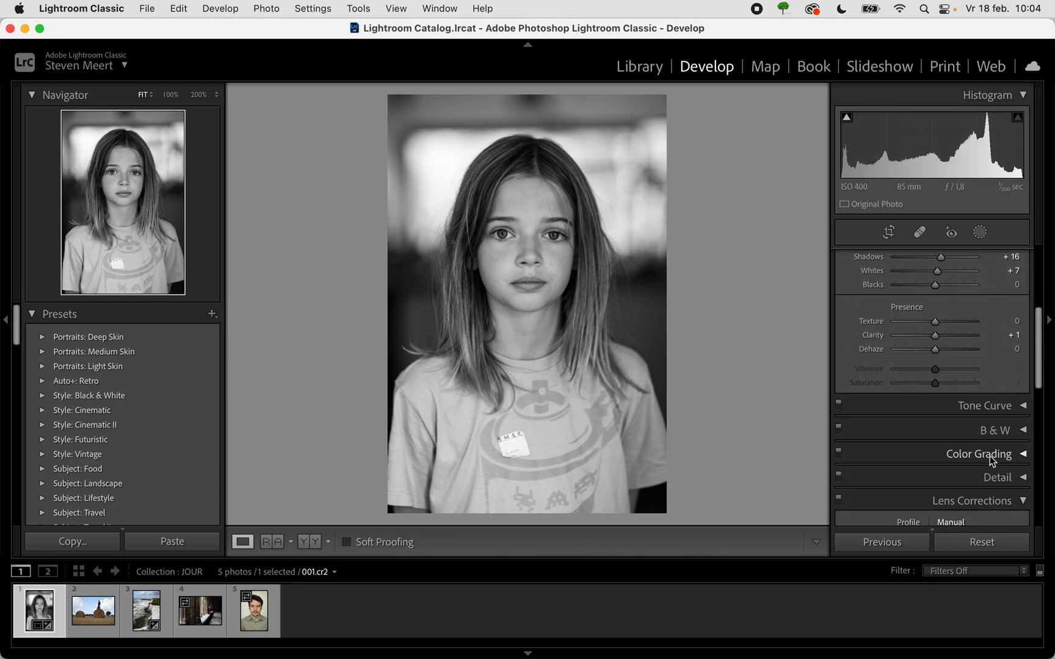
{"action": "left_click", "coordinate": [999, 431]}
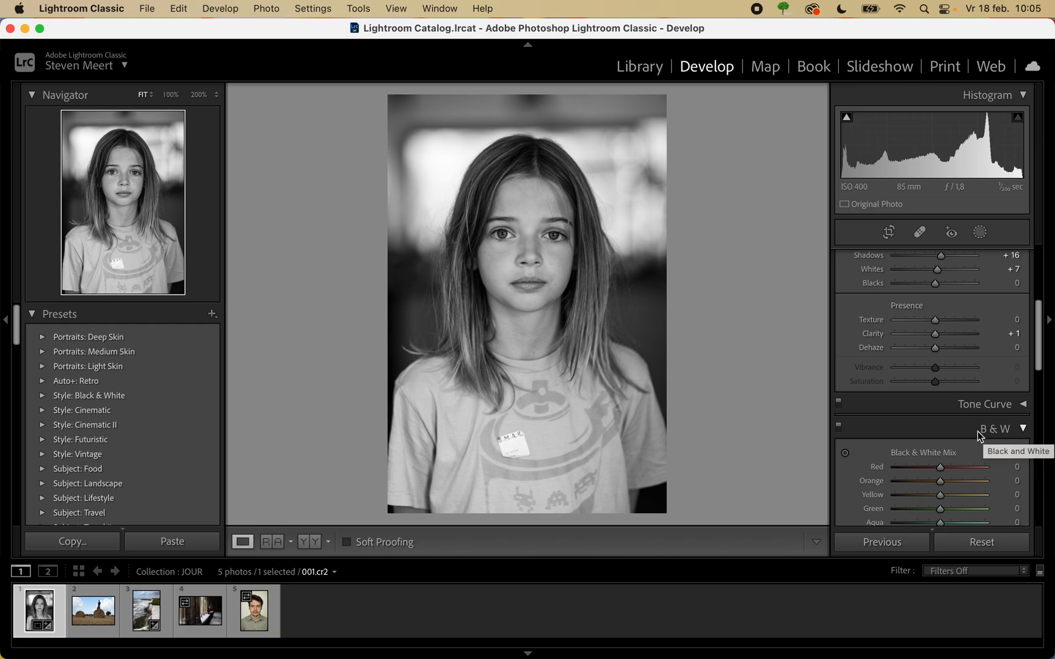
{"action": "scroll", "coordinate": [973, 437], "scroll_direction": "down", "scroll_amount": 5}
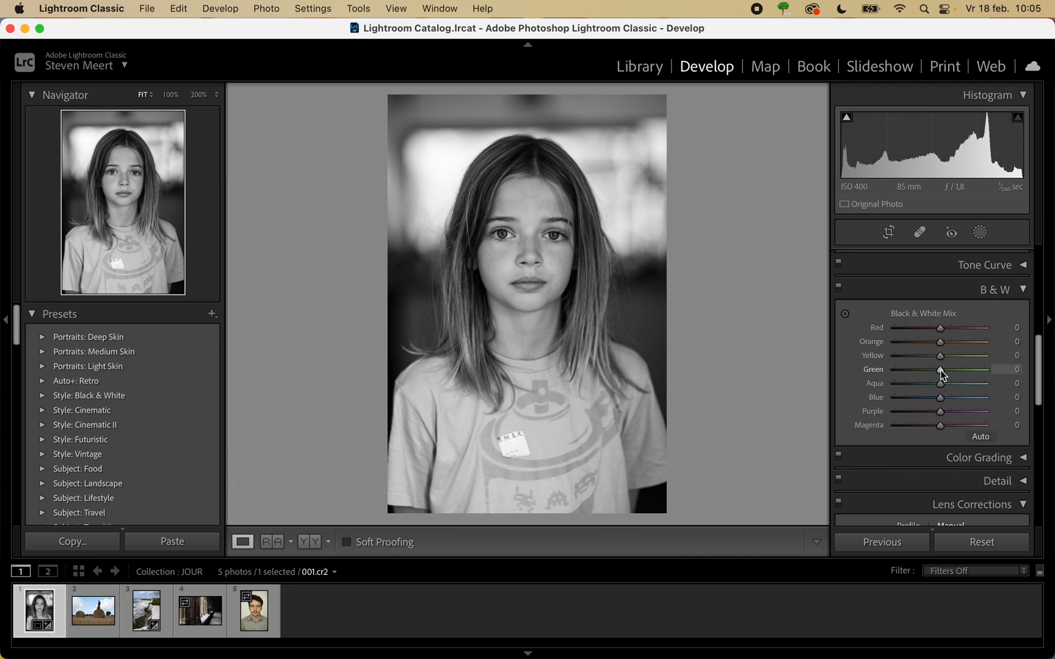
{"action": "mouse_move", "coordinate": [940, 370]}
{"action": "left_mouse_down"}
{"action": "mouse_move", "coordinate": [908, 370]}
{"action": "mouse_move", "coordinate": [947, 374]}
{"action": "mouse_move", "coordinate": [895, 382]}
{"action": "mouse_move", "coordinate": [947, 381]}
{"action": "left_mouse_up"}
{"action": "mouse_move", "coordinate": [942, 347]}
{"action": "left_mouse_down"}
{"action": "mouse_move", "coordinate": [971, 343]}
{"action": "mouse_move", "coordinate": [943, 346]}
{"action": "mouse_move", "coordinate": [971, 353]}
{"action": "mouse_move", "coordinate": [909, 351]}
{"action": "mouse_move", "coordinate": [950, 352]}
{"action": "mouse_move", "coordinate": [910, 354]}
{"action": "mouse_move", "coordinate": [942, 355]}
{"action": "left_mouse_up"}
- Using the Black & White Mix's targeted adjustment, darken the shirt to Yellow −51 and lighten its print to Red +20 and Orange +4
{"action": "left_click", "coordinate": [844, 316]}
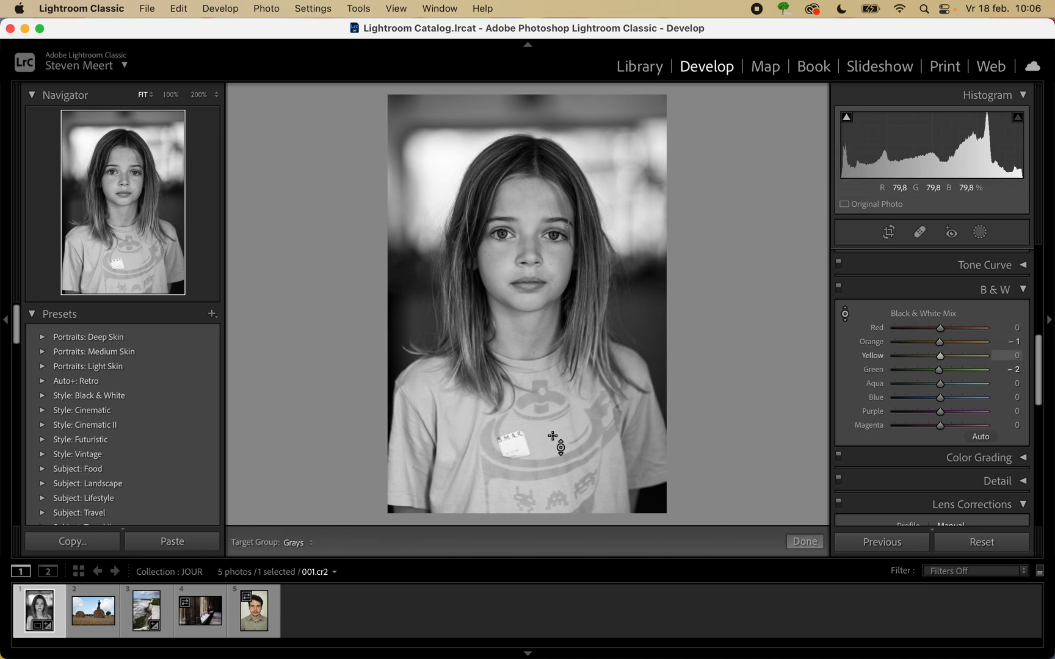
{"action": "left_click_drag", "start_coordinate": [558, 433], "coordinate": [558, 497]}
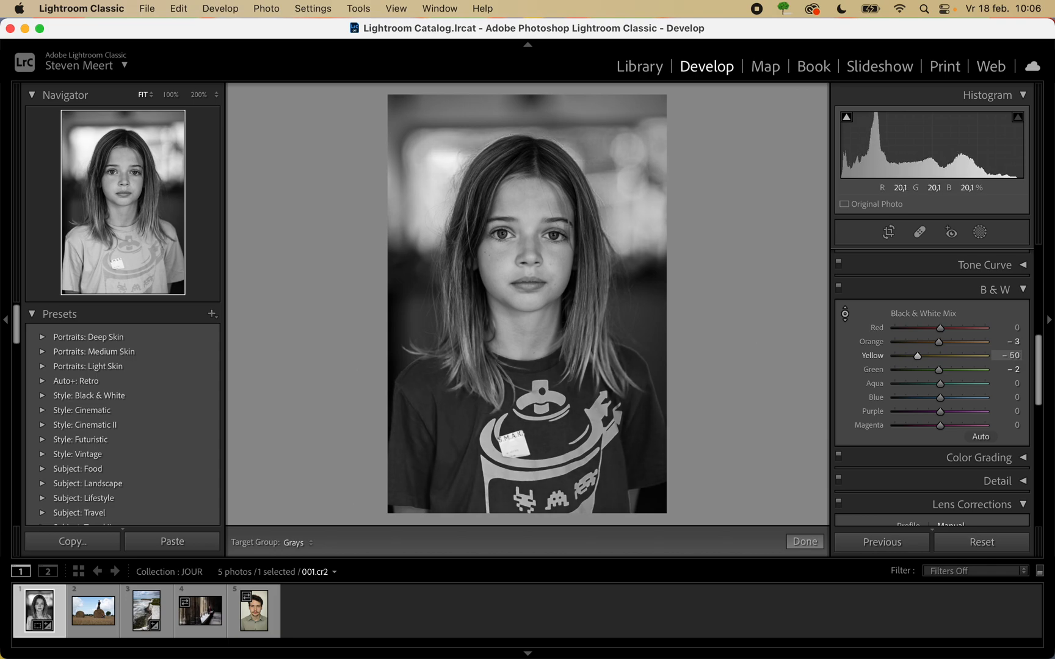
{"action": "mouse_move", "coordinate": [558, 493]}
{"action": "left_mouse_down"}
{"action": "mouse_move", "coordinate": [558, 505]}
{"action": "mouse_move", "coordinate": [558, 480]}
{"action": "mouse_move", "coordinate": [558, 532]}
{"action": "mouse_move", "coordinate": [558, 497]}
{"action": "left_mouse_up"}
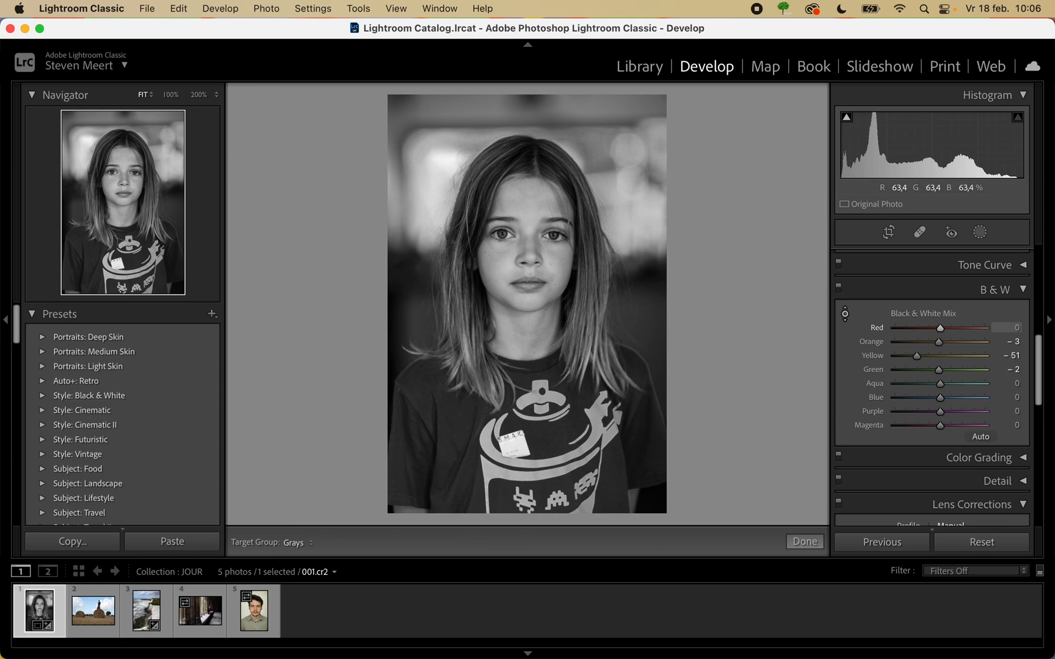
{"action": "mouse_move", "coordinate": [540, 410]}
{"action": "left_mouse_down"}
{"action": "mouse_move", "coordinate": [541, 438]}
{"action": "mouse_move", "coordinate": [541, 400]}
{"action": "left_mouse_up"}
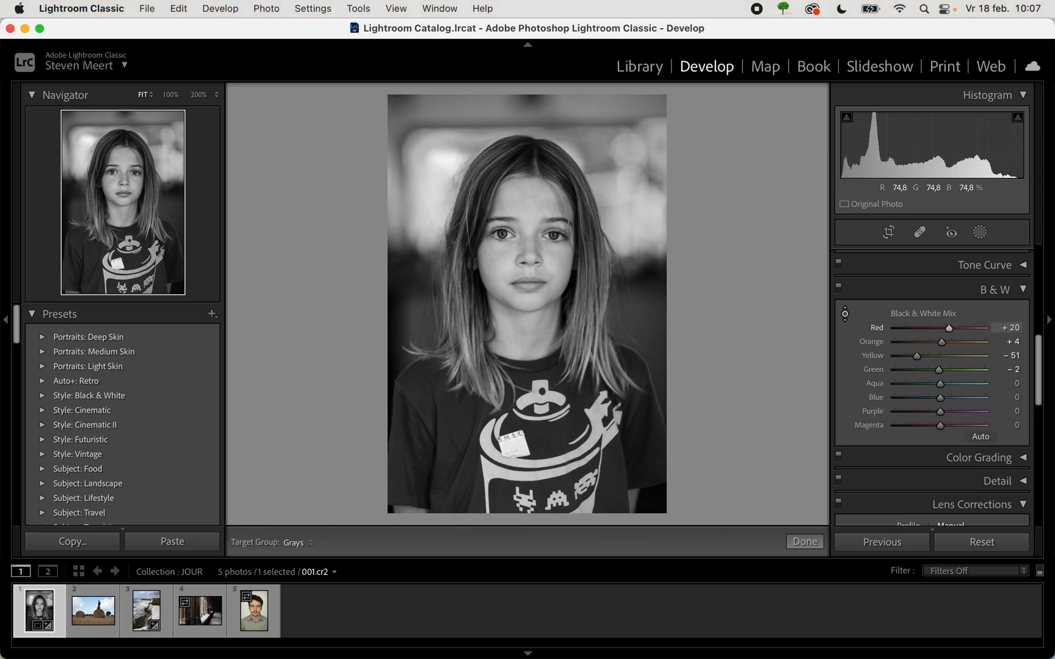